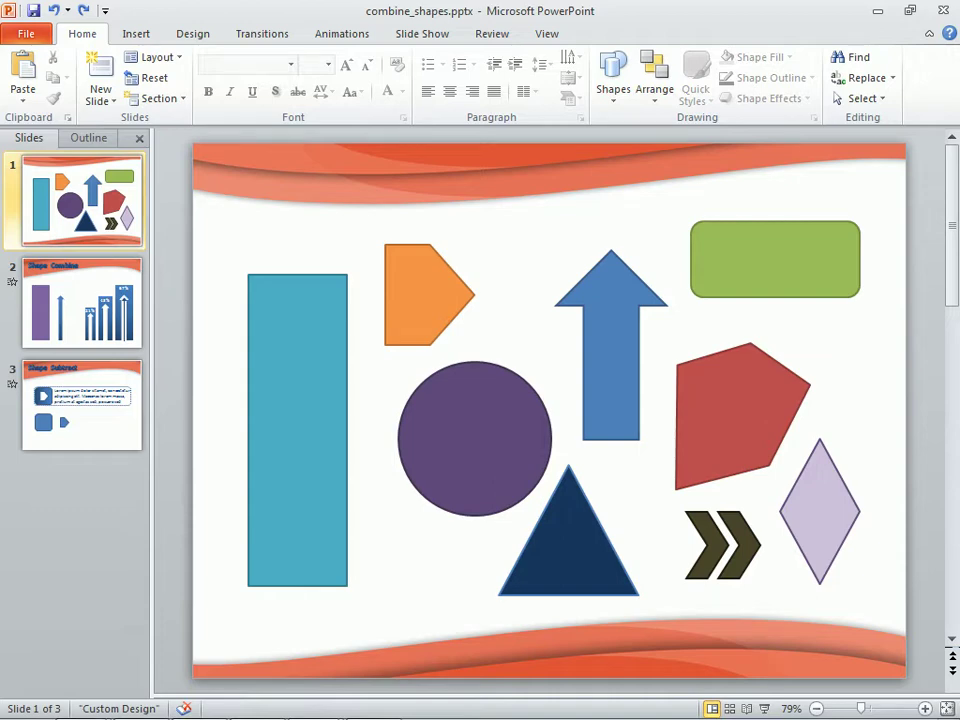
In Customize the Ribbon, add a new custom tab with a group right after View.
right_click(633, 112)
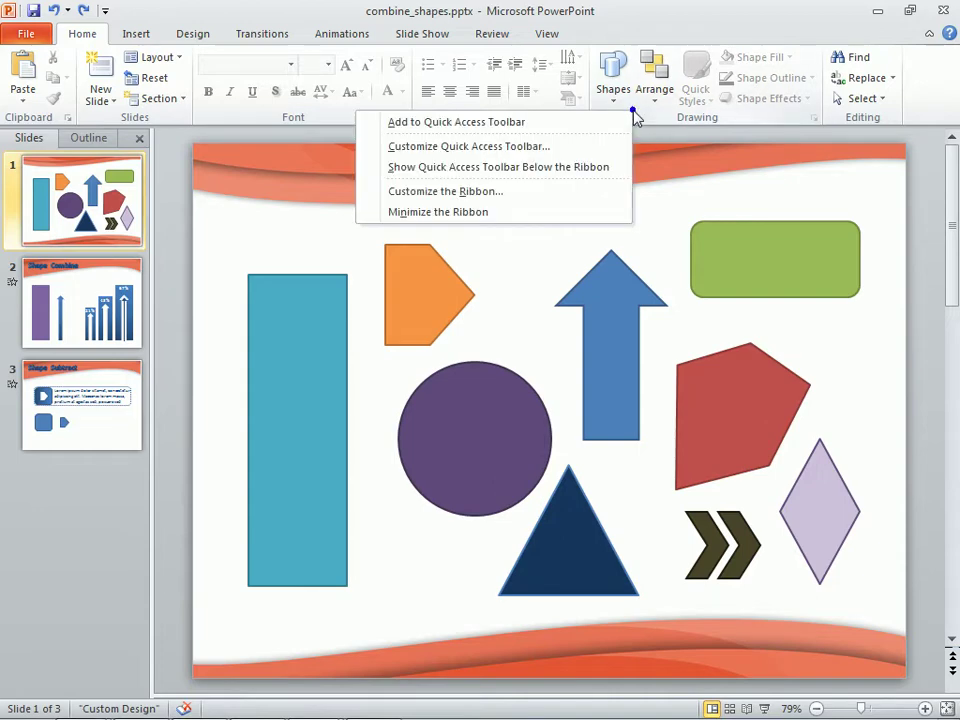
left_click(548, 193)
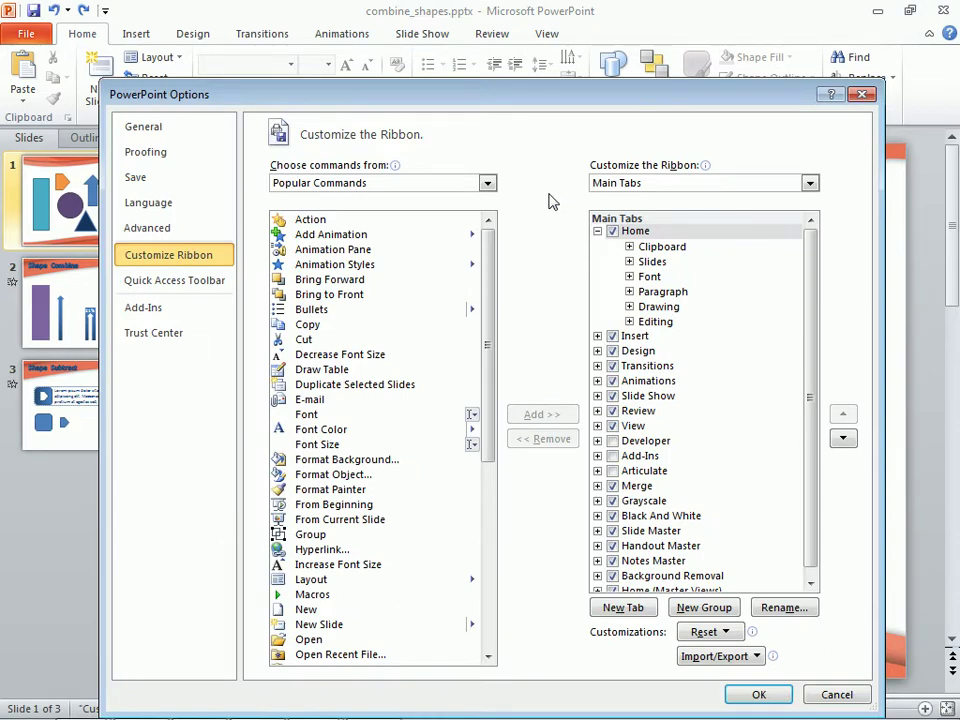
left_click(634, 427)
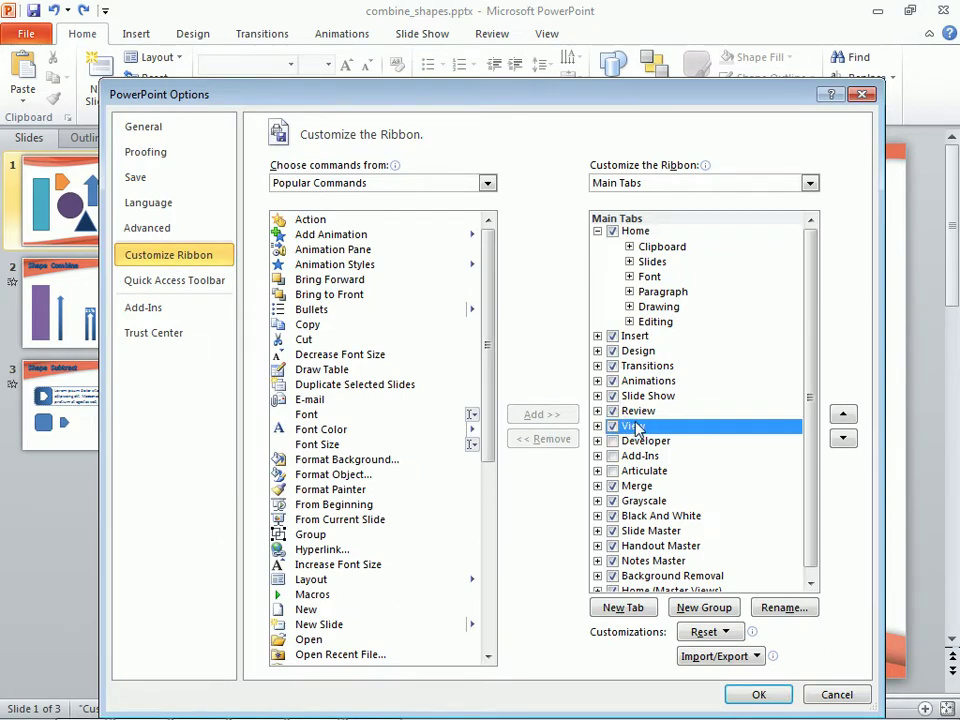
left_click(648, 607)
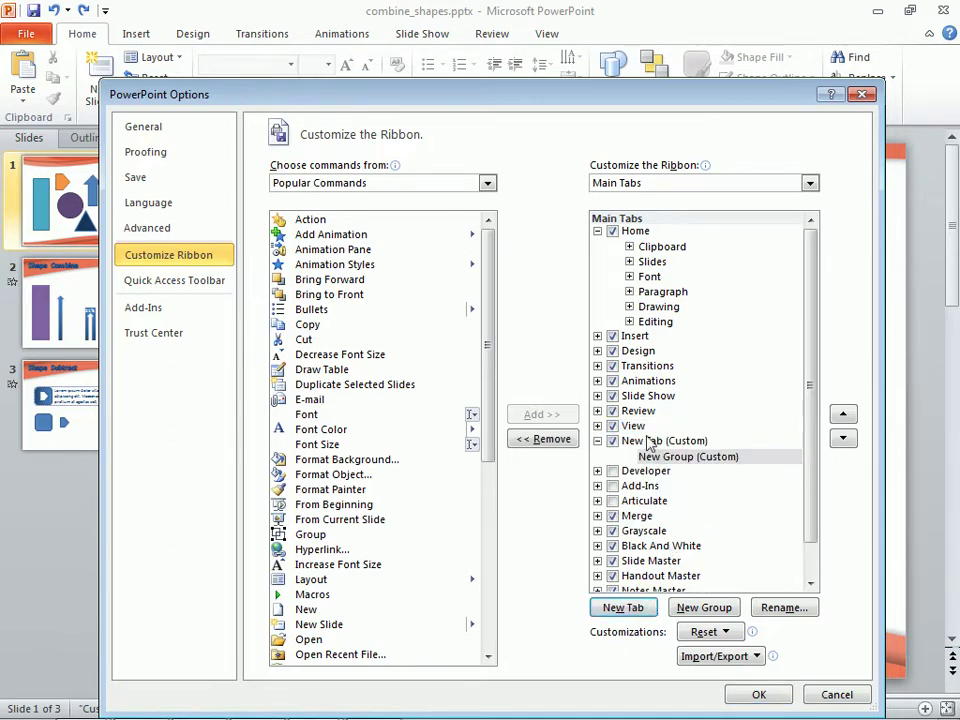
left_click(646, 441)
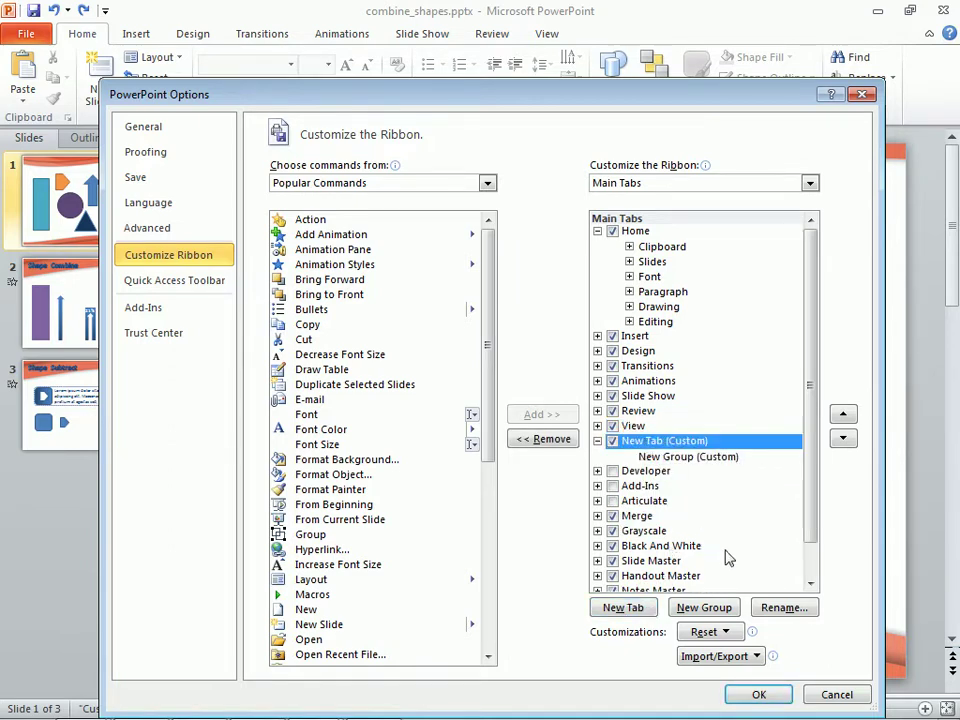
Rename the new tab 'Extras' and its group 'Shapes'.
left_click(780, 610)
type("Extras")
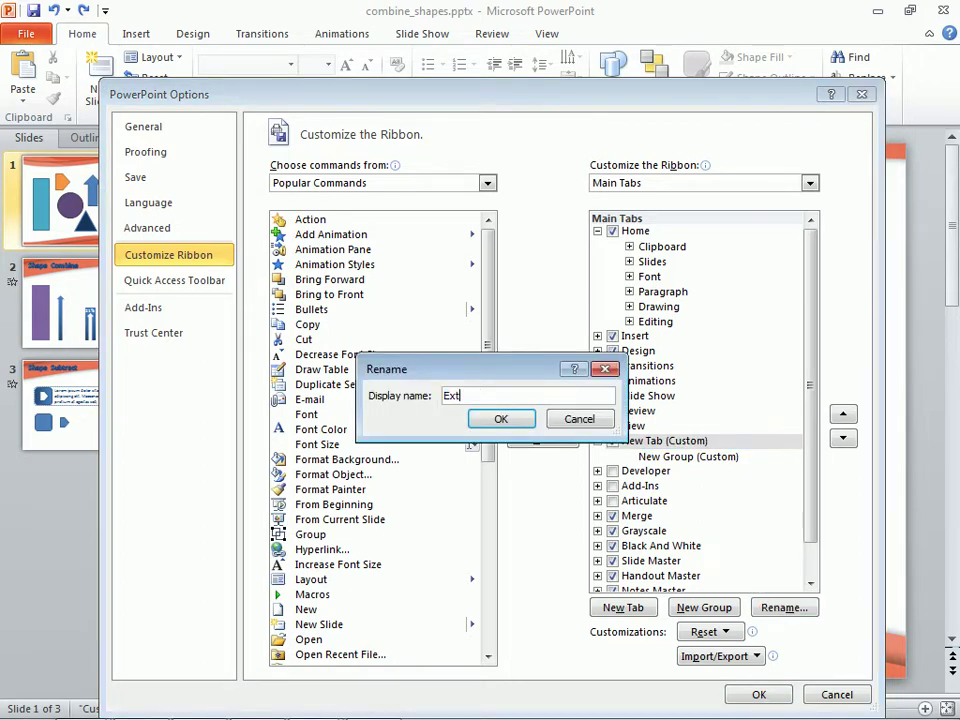
left_click(532, 430)
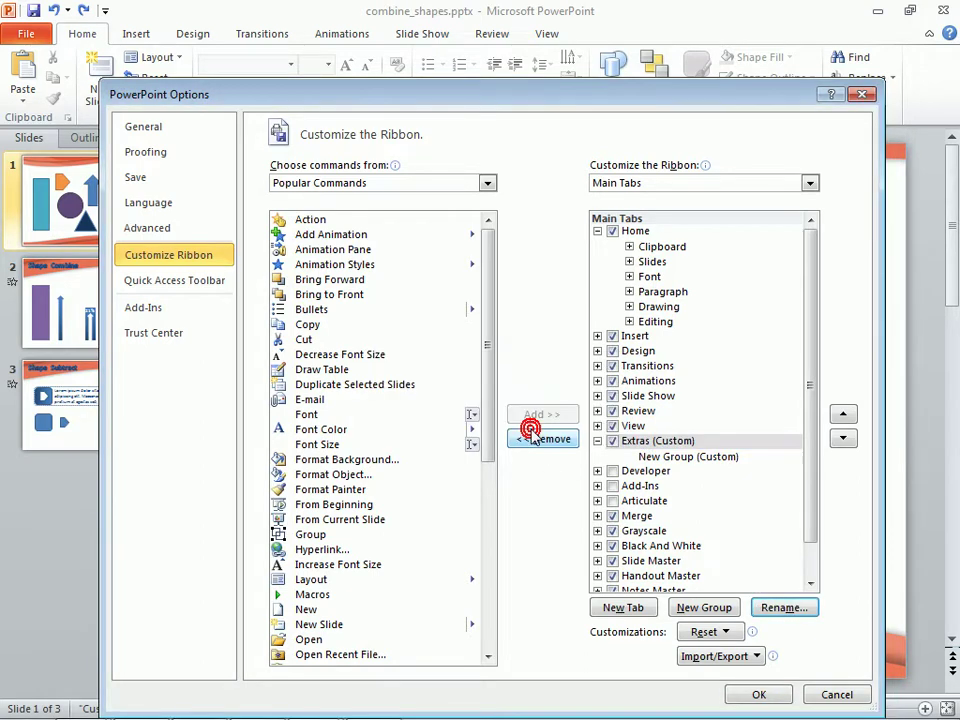
left_click(657, 457)
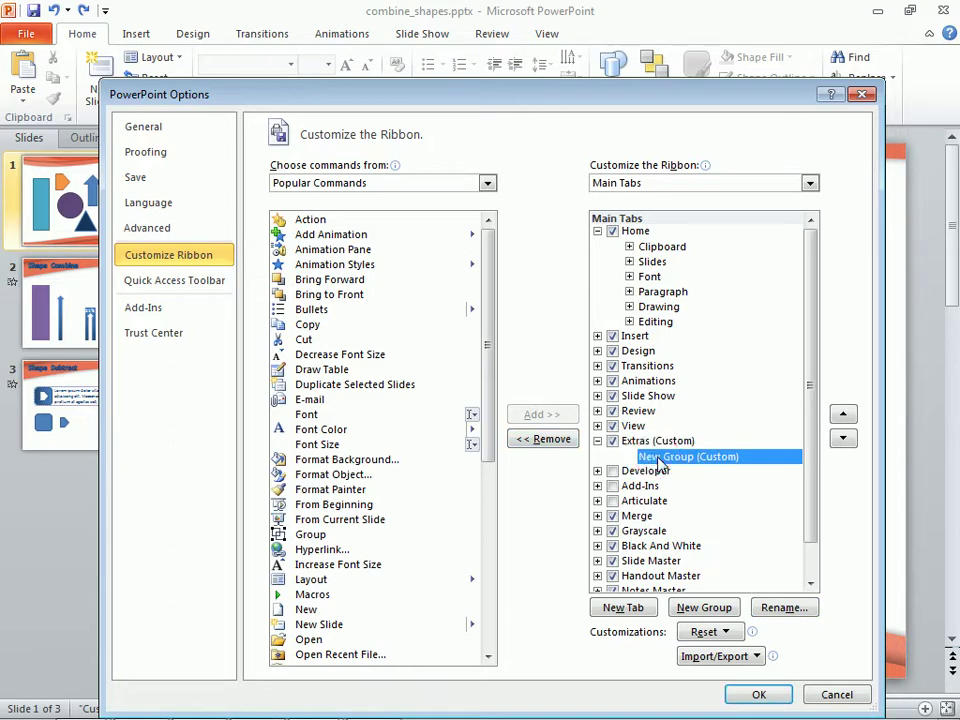
left_click(768, 610)
type("Shapes")
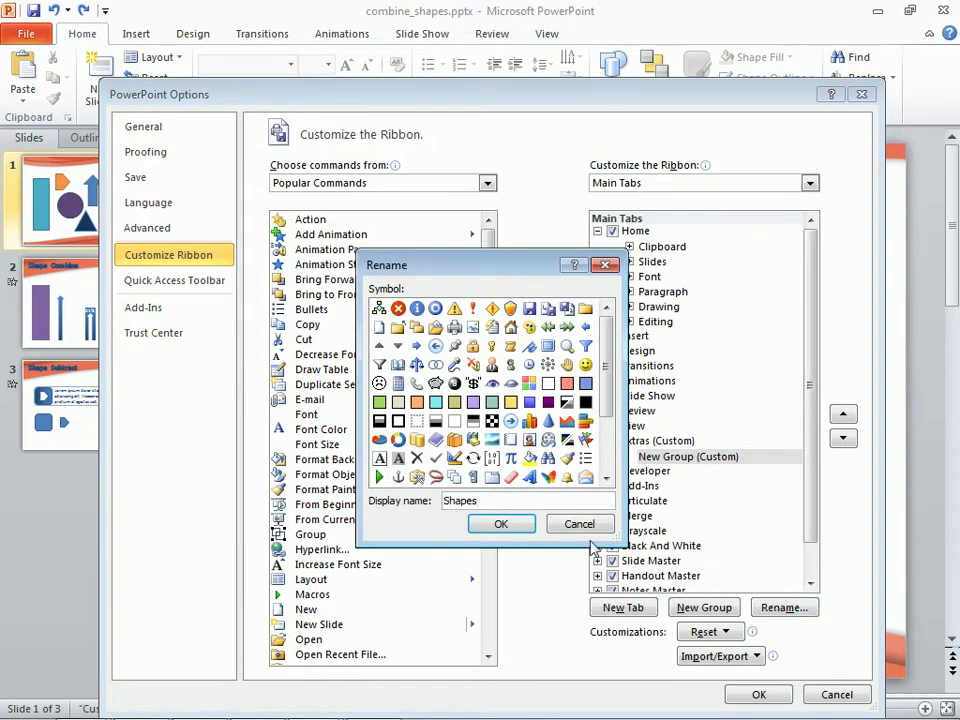
left_click(529, 527)
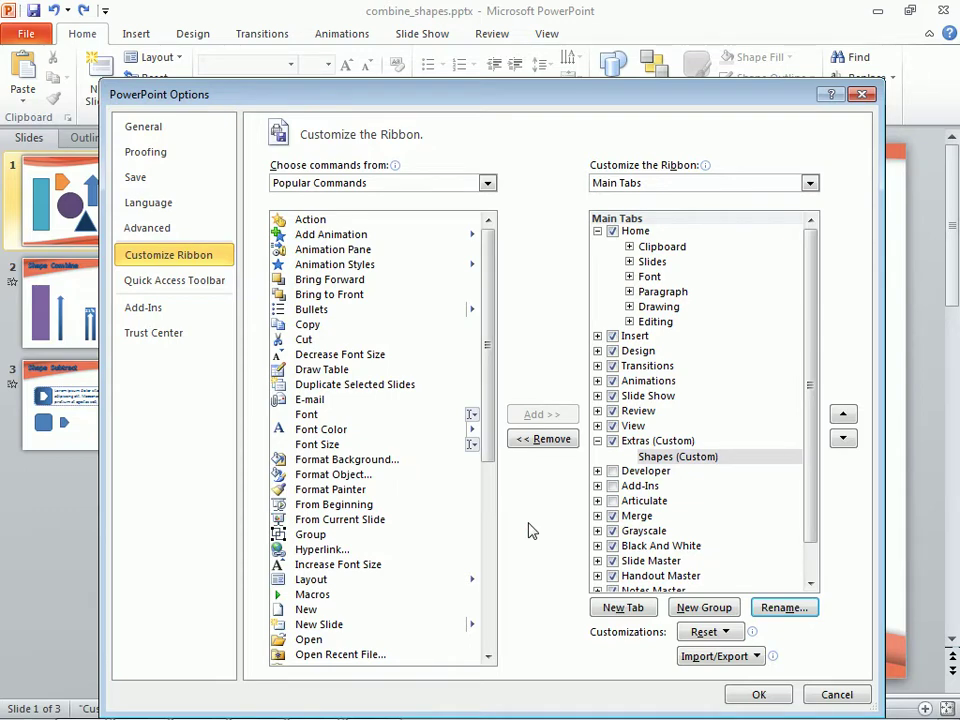
From Commands Not in the Ribbon, add Shape Combine, Intersect, Subtract and Union to Shapes, then apply.
left_click(488, 185)
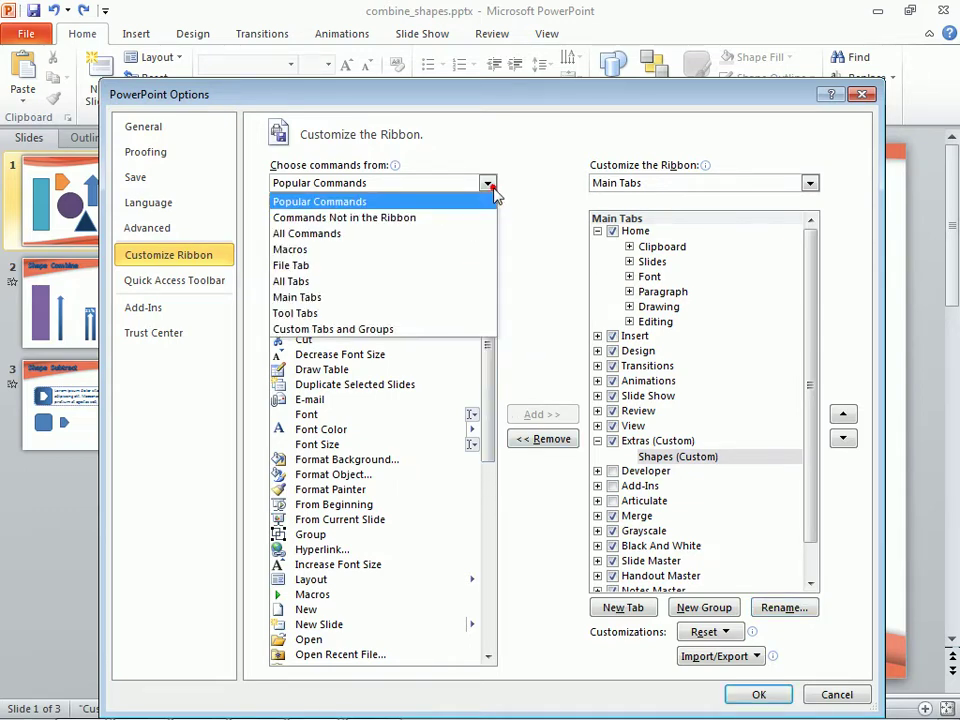
left_click(450, 218)
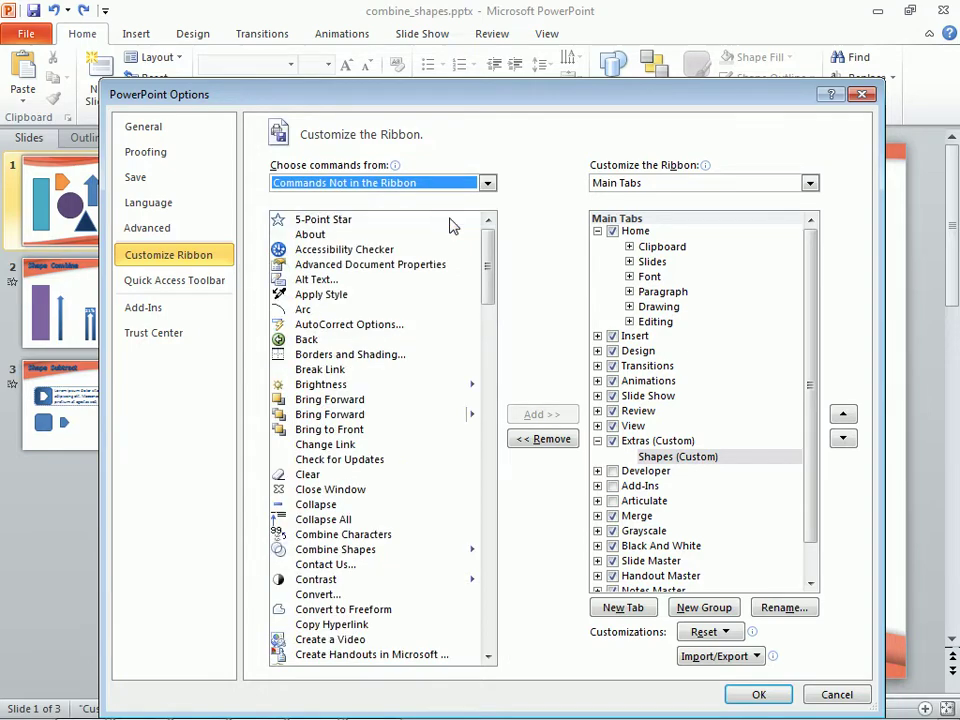
left_click_drag(489, 266, 489, 575)
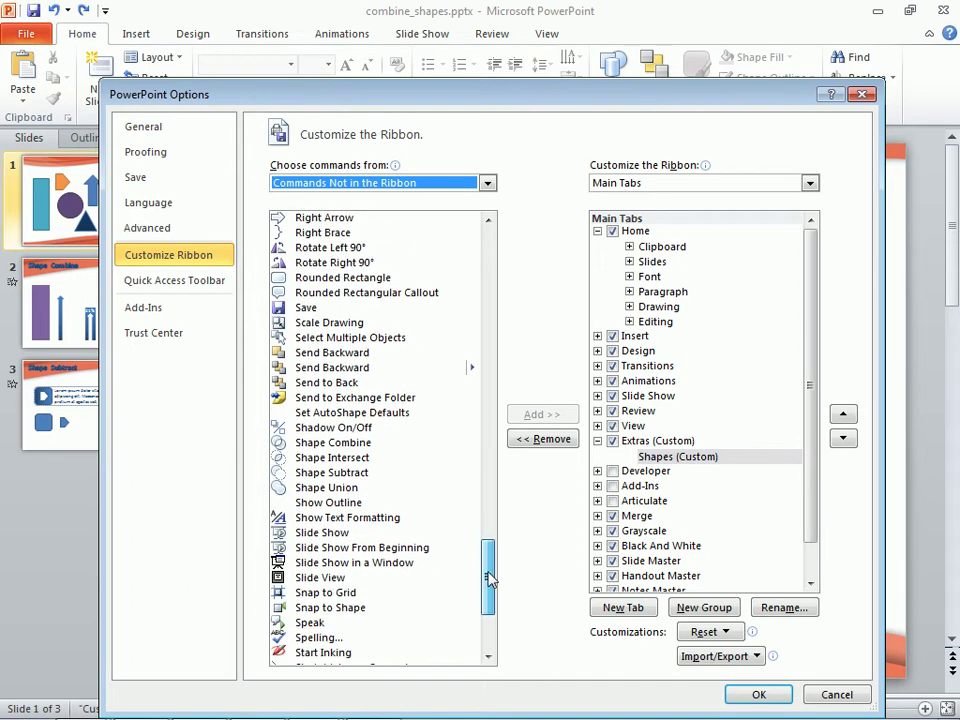
left_click(362, 442)
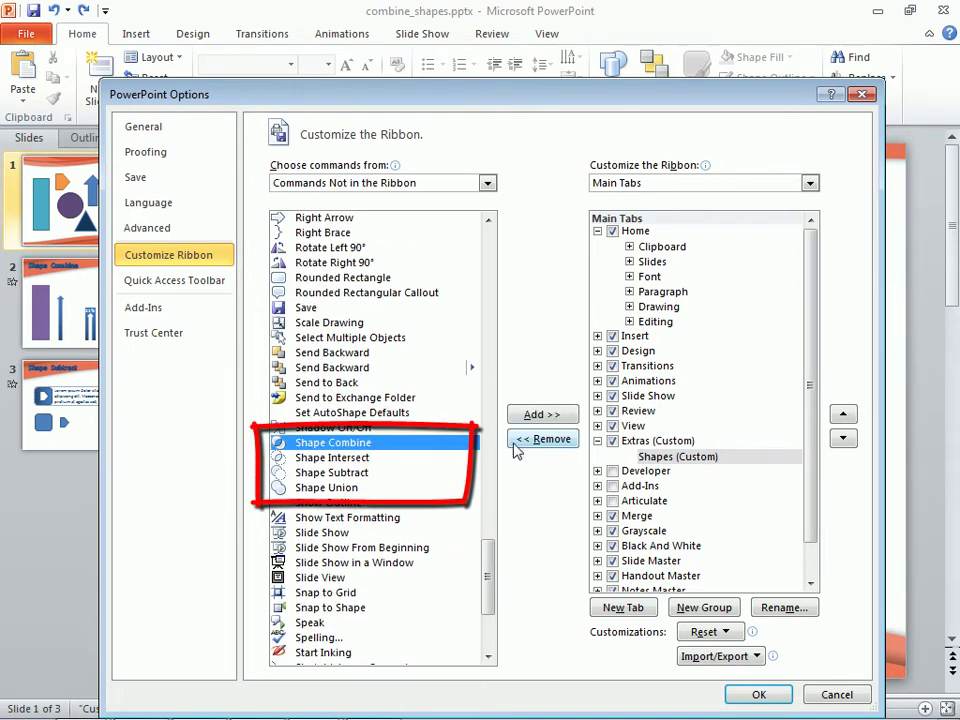
left_click(574, 415)
left_click(574, 415)
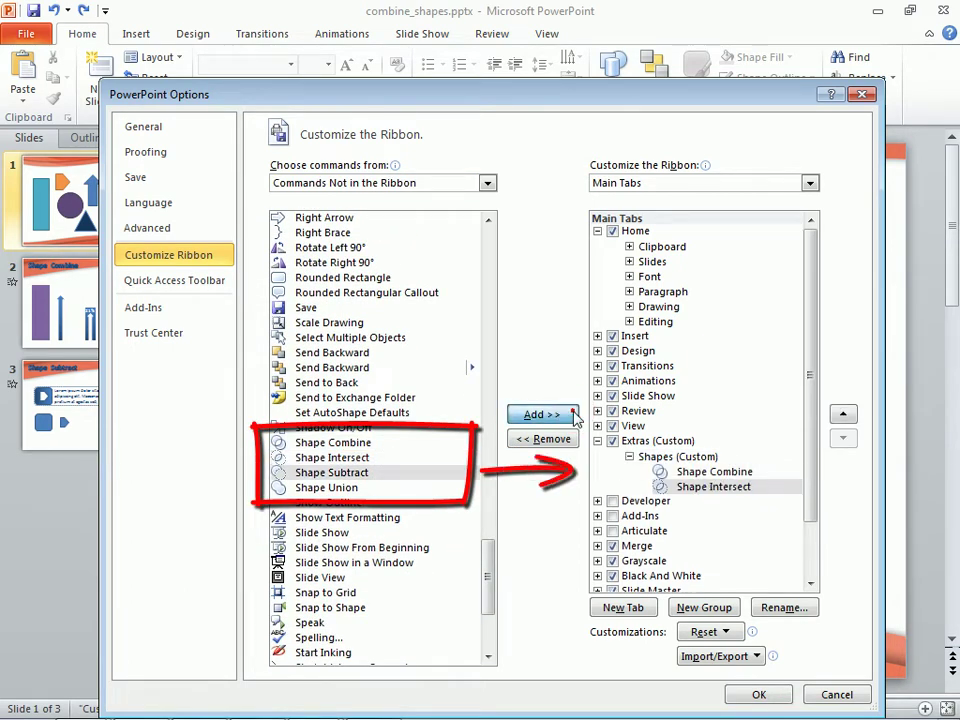
left_click(574, 415)
left_click(575, 415)
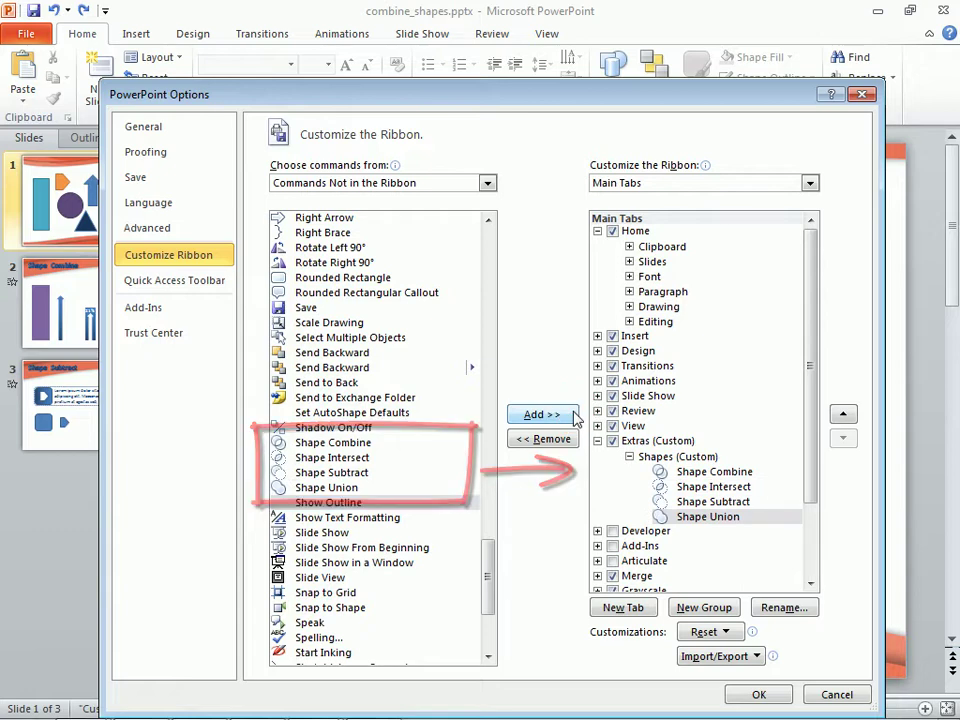
left_click(759, 694)
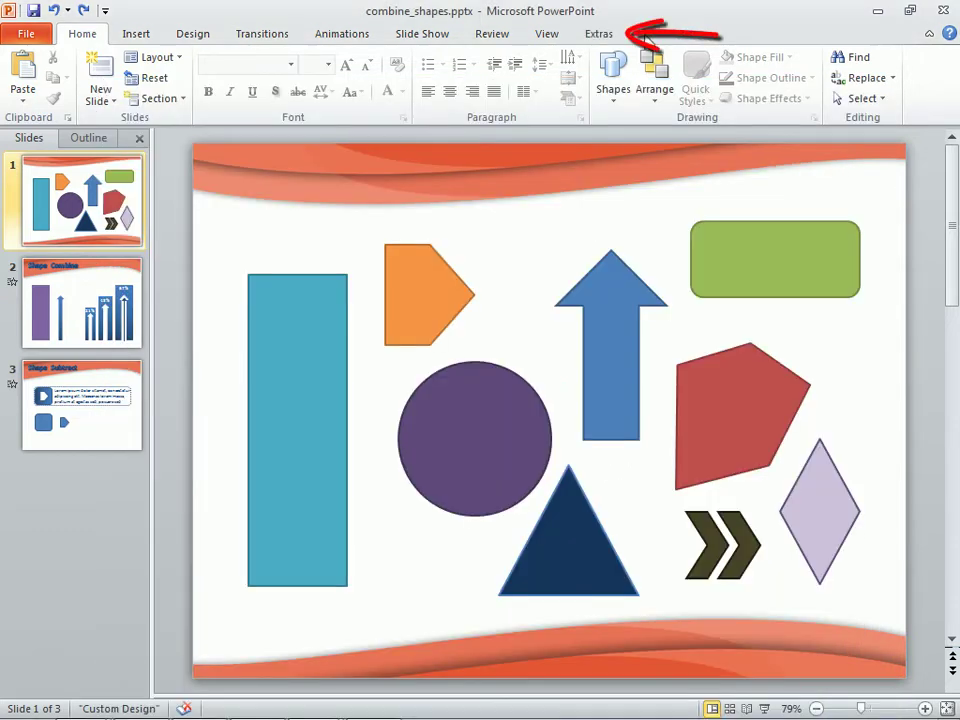
Show the Extras tab and go to slide 2, 'Shape Combine'.
left_click(603, 36)
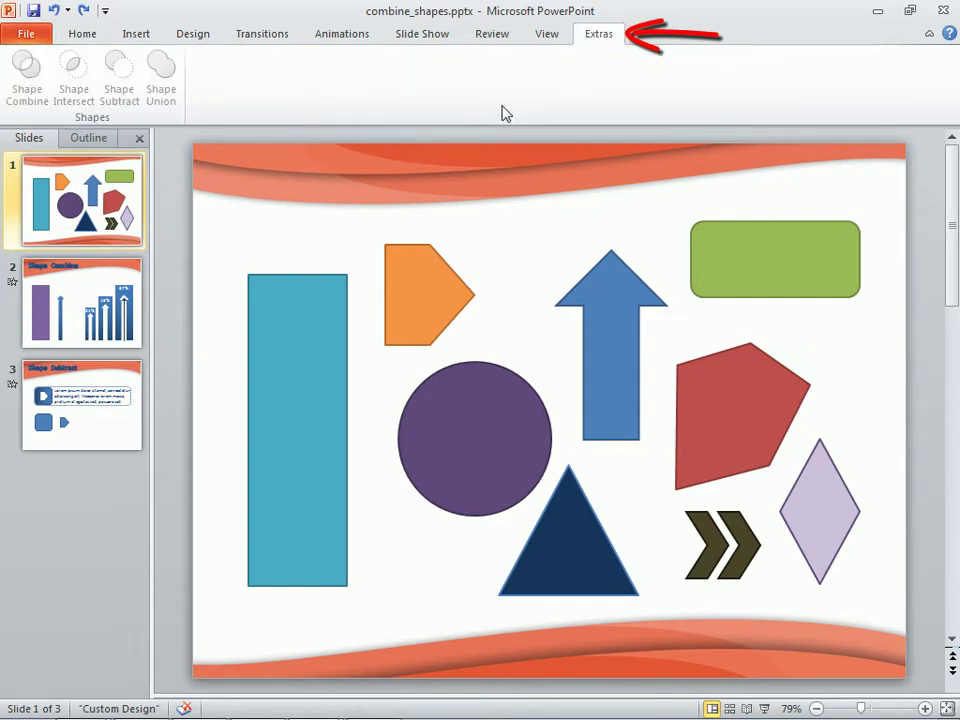
left_click(145, 280)
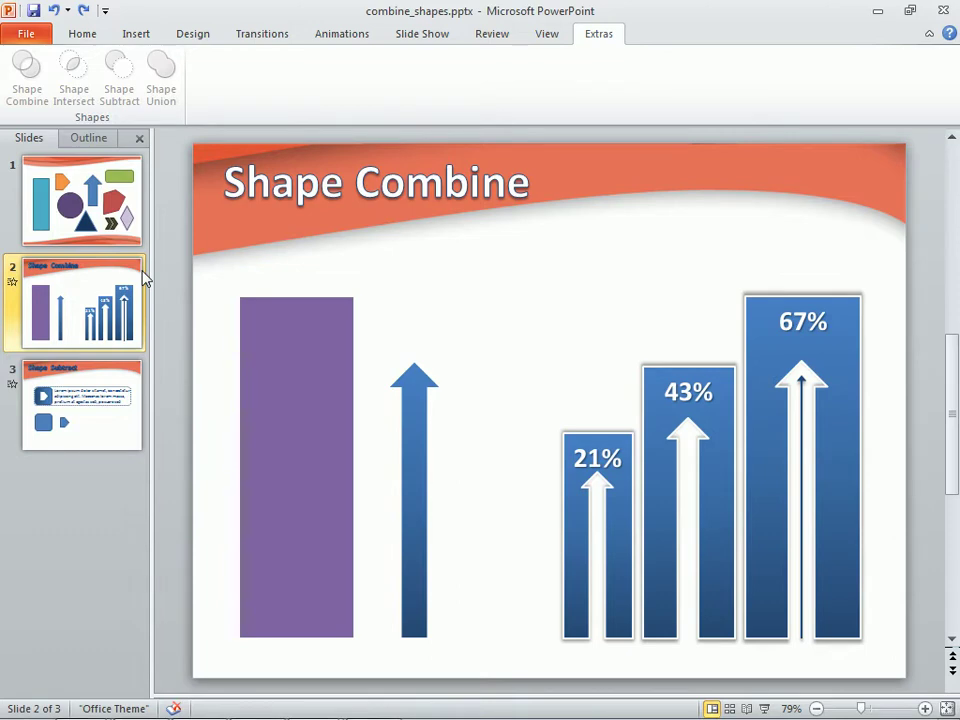
Centre the thin blue arrow on the purple bar and merge both with Shape Combine.
left_click(413, 487)
left_click_drag(413, 486, 302, 487)
key("shift")
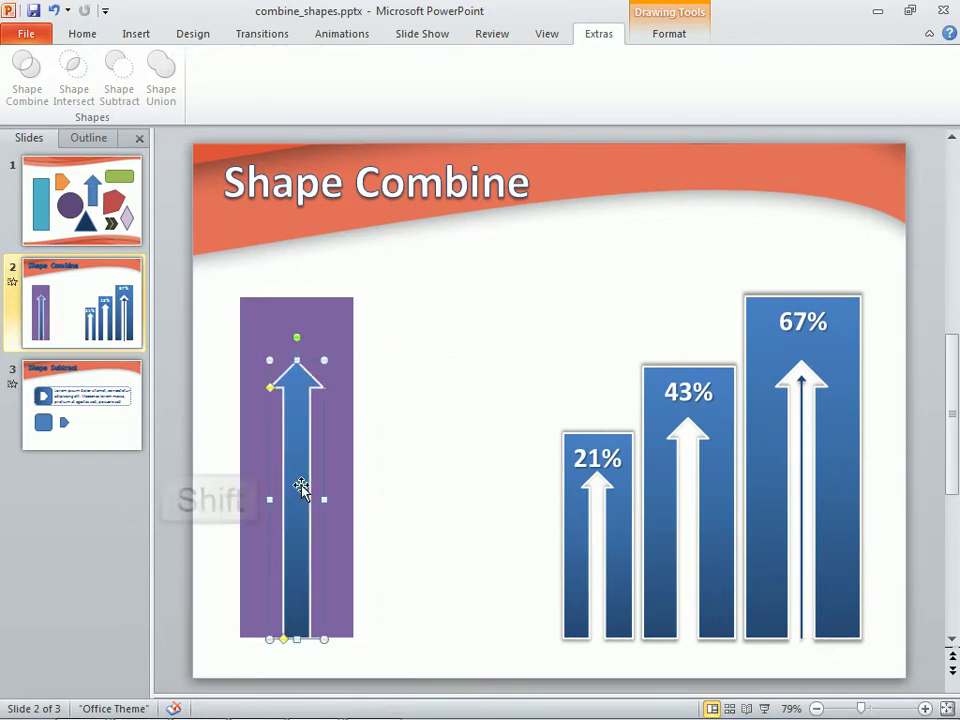
left_click(248, 448, "shift")
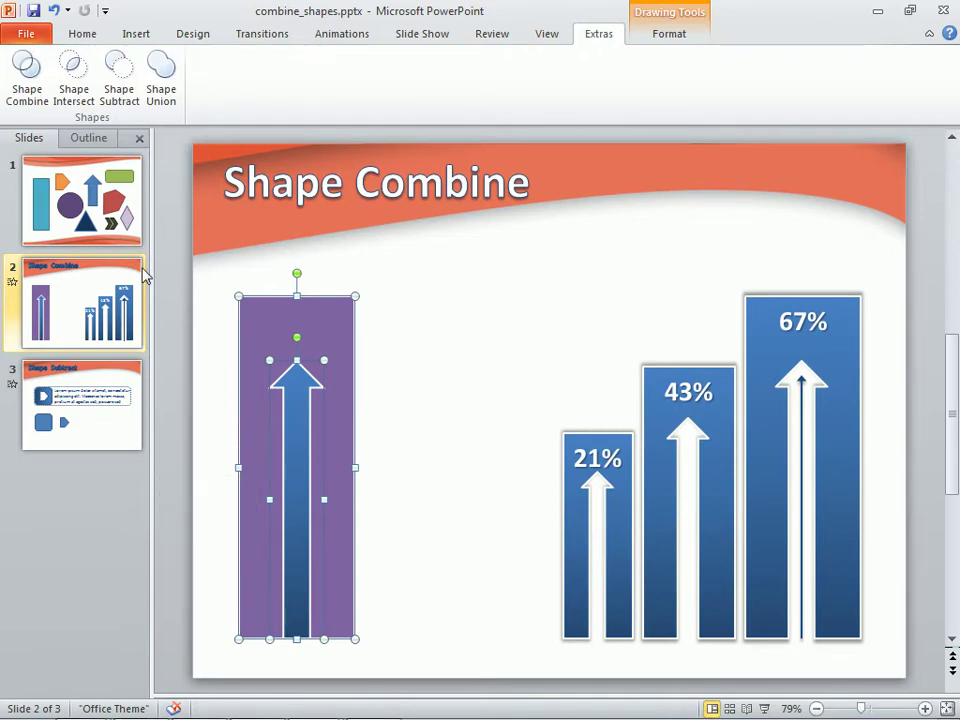
left_click(26, 82)
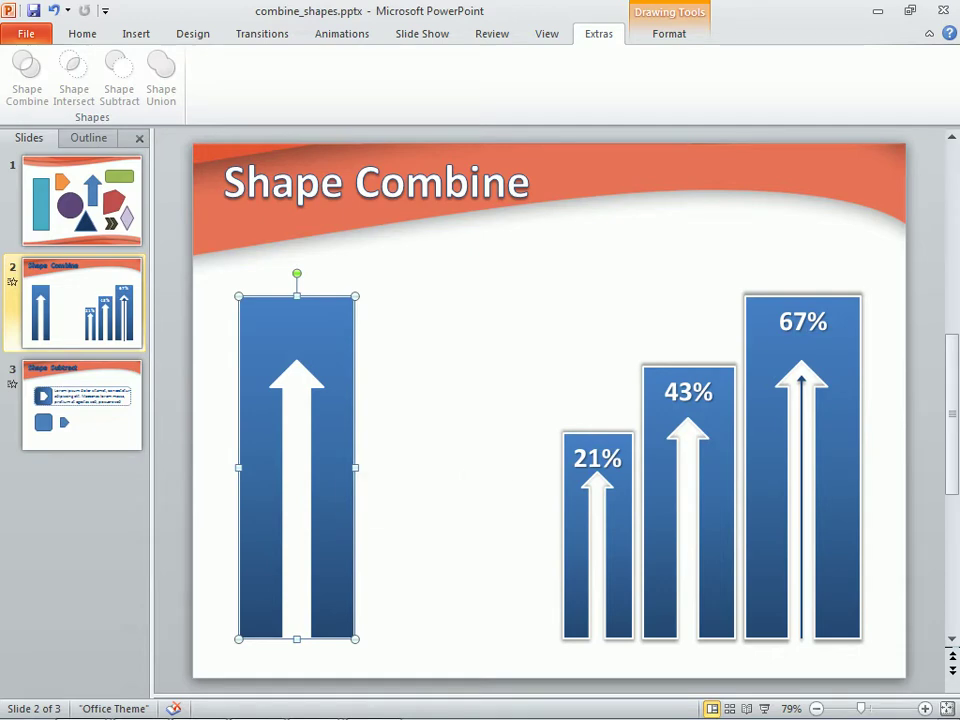
key("ctrl+z")
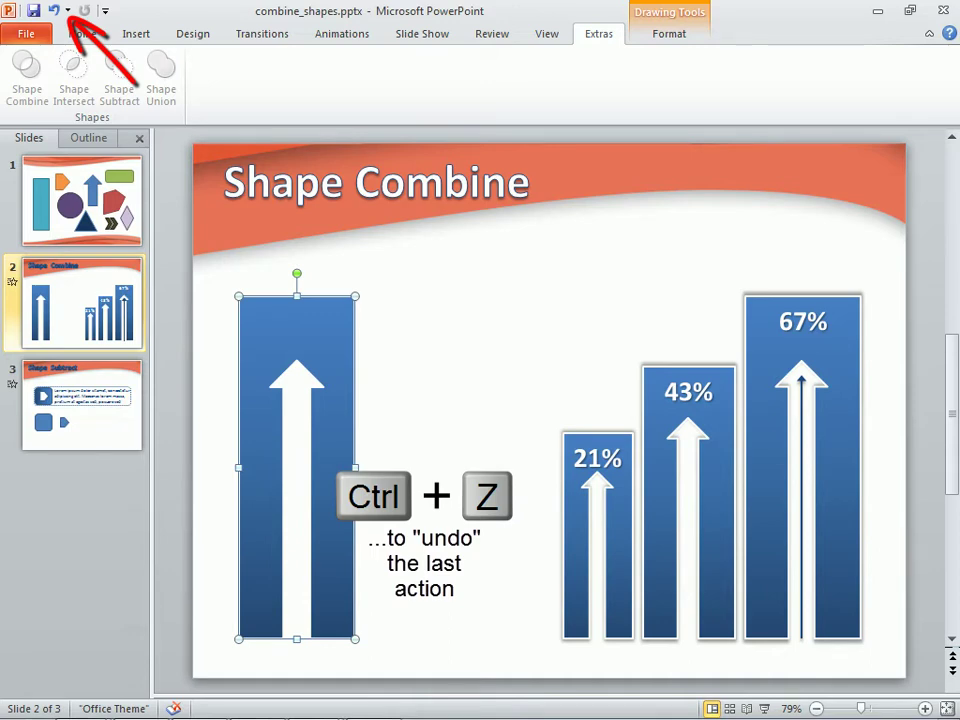
Add an outer shadow to the combined bar through Shape Effects > Shadow.
left_click(670, 36)
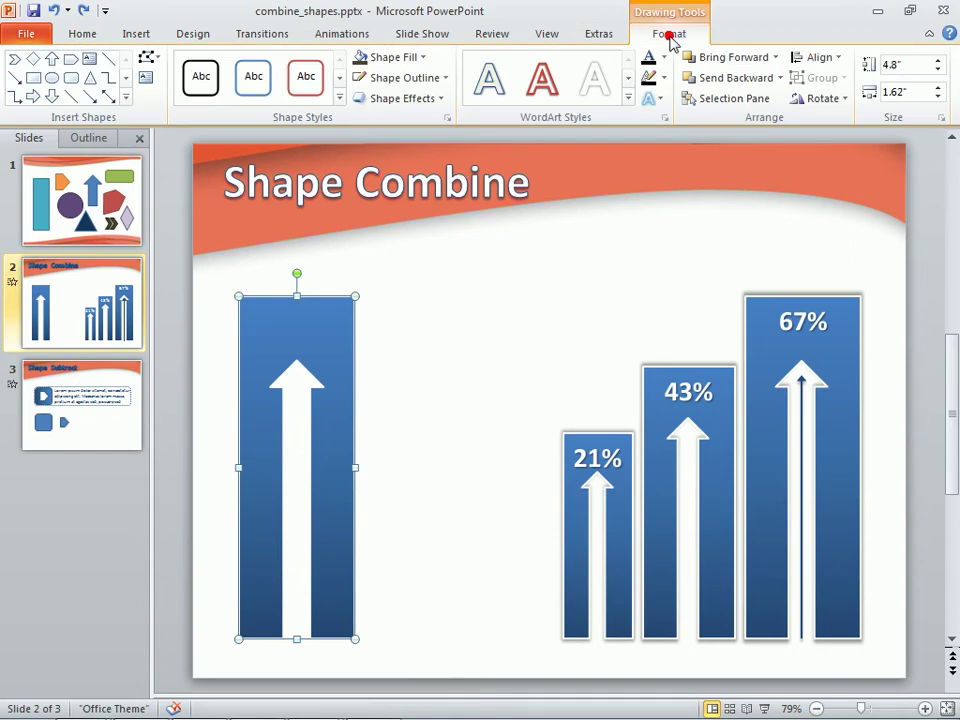
left_click(444, 100)
mouse_move(399, 190)
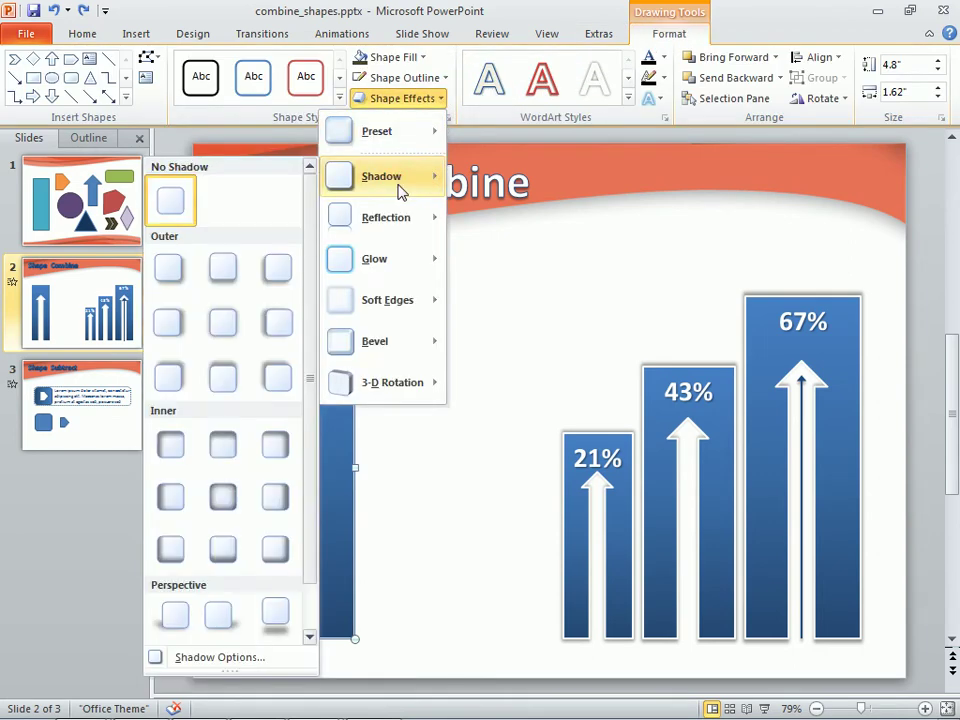
left_click(222, 322)
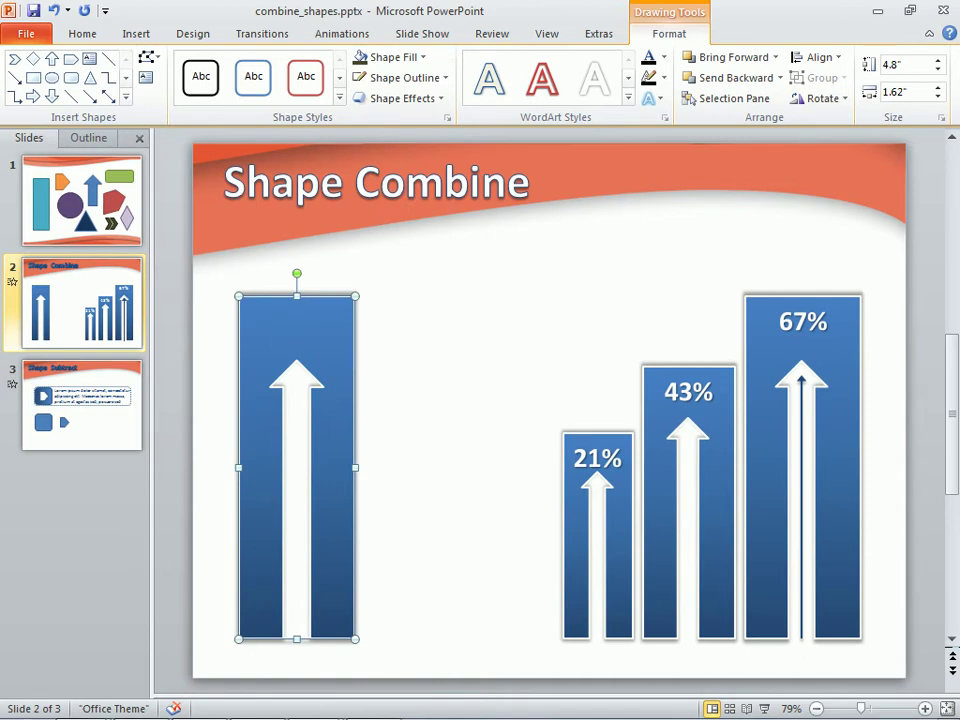
Label the left bar '67%' in 28-pt bold text with a text shadow, aligned to the top.
left_click(302, 461)
left_click(337, 368)
left_click(95, 38)
left_click(327, 65)
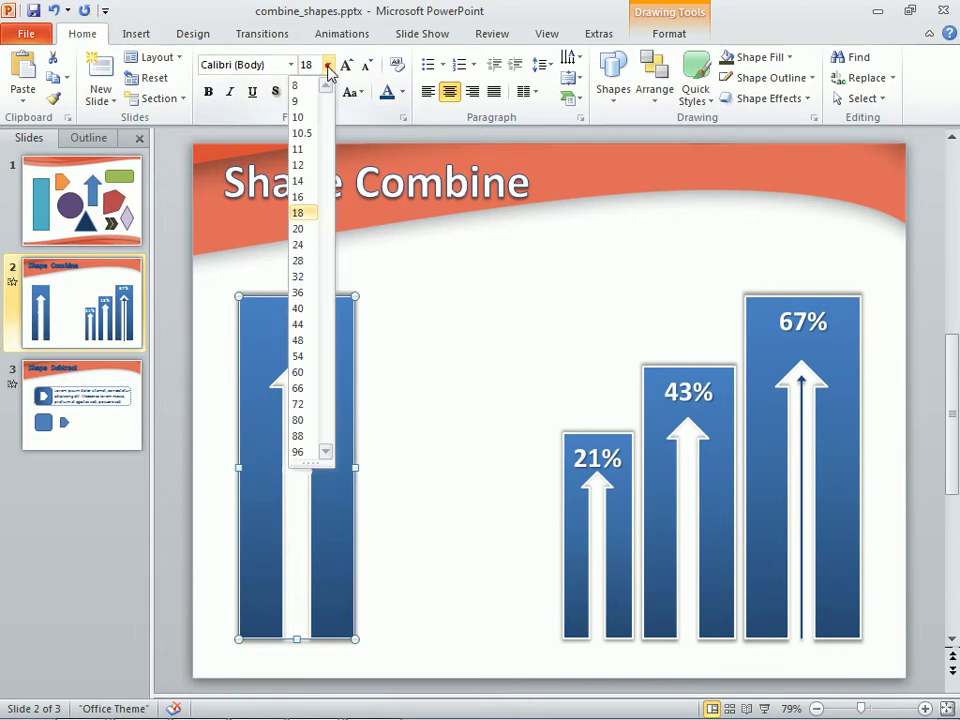
left_click(301, 262)
left_click(208, 92)
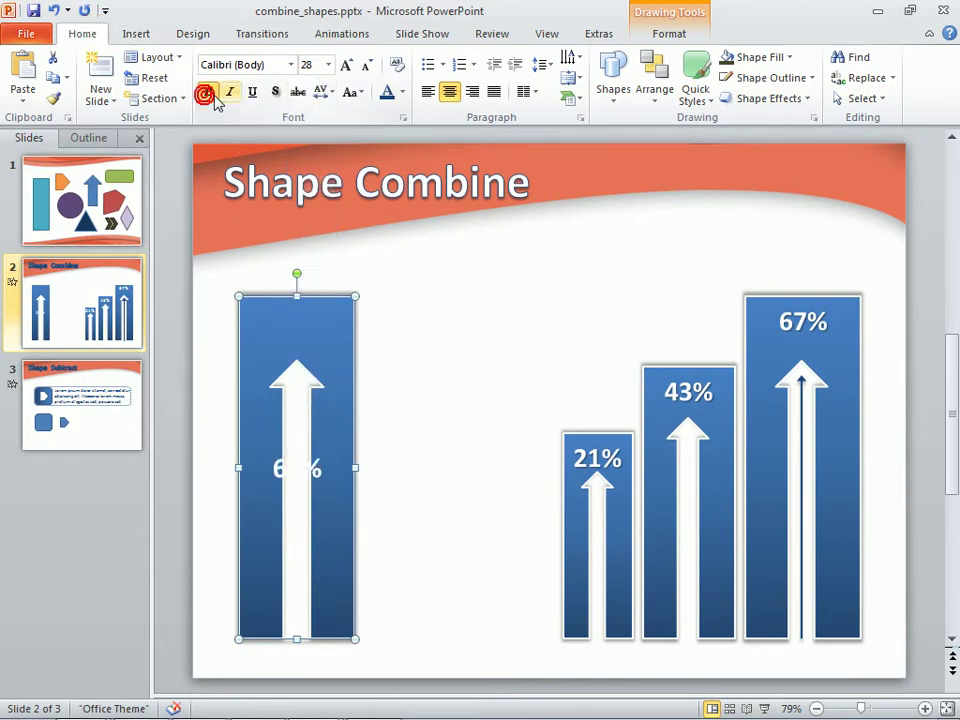
left_click(275, 92)
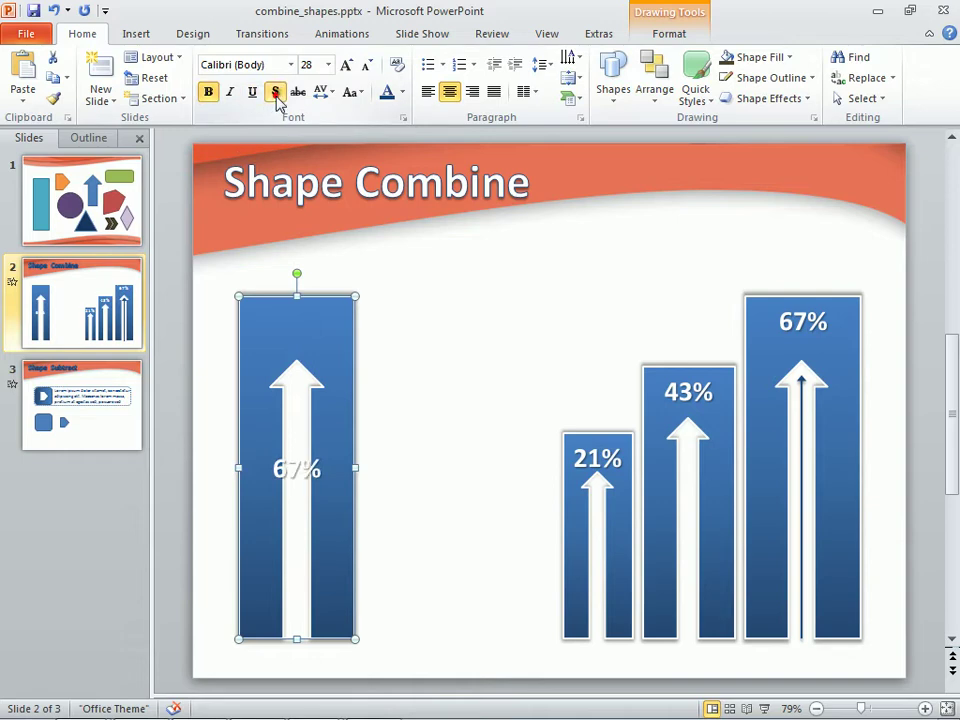
left_click(572, 80)
left_click(525, 117)
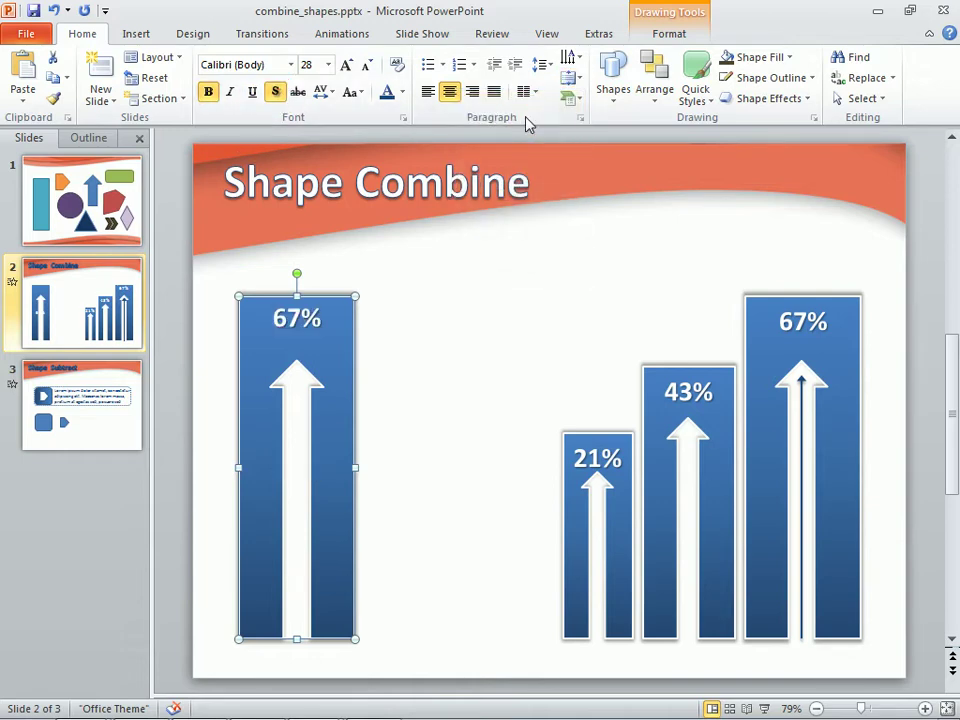
Copy the thin line into the left bar's arrow cut-out, then go to slide 3, 'Shape Subtract'.
left_click_drag(797, 446, 298, 450)
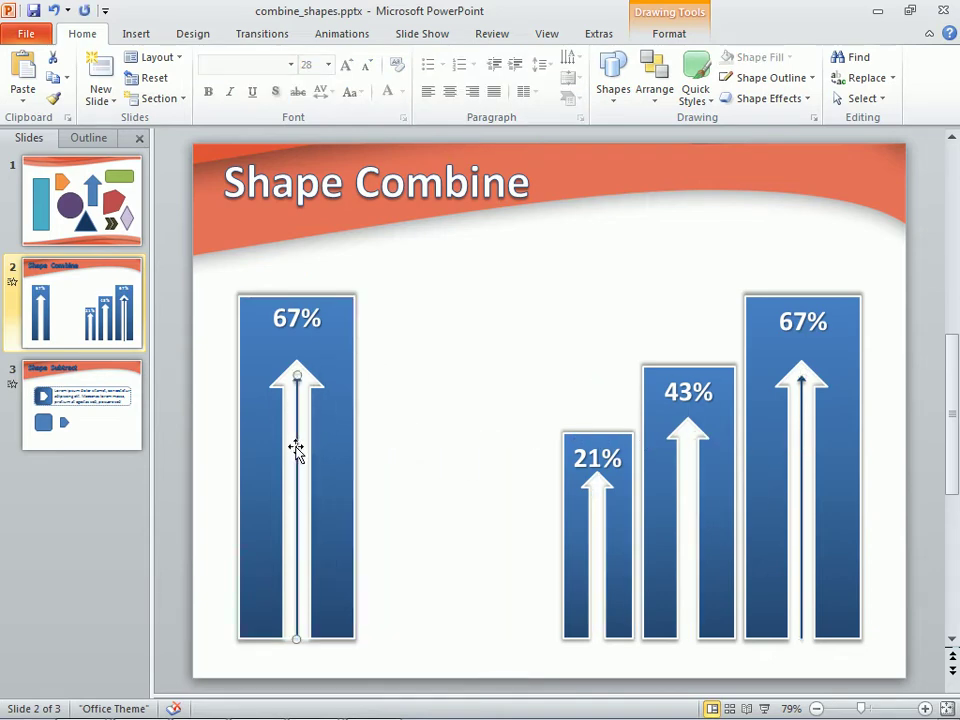
left_click(393, 449)
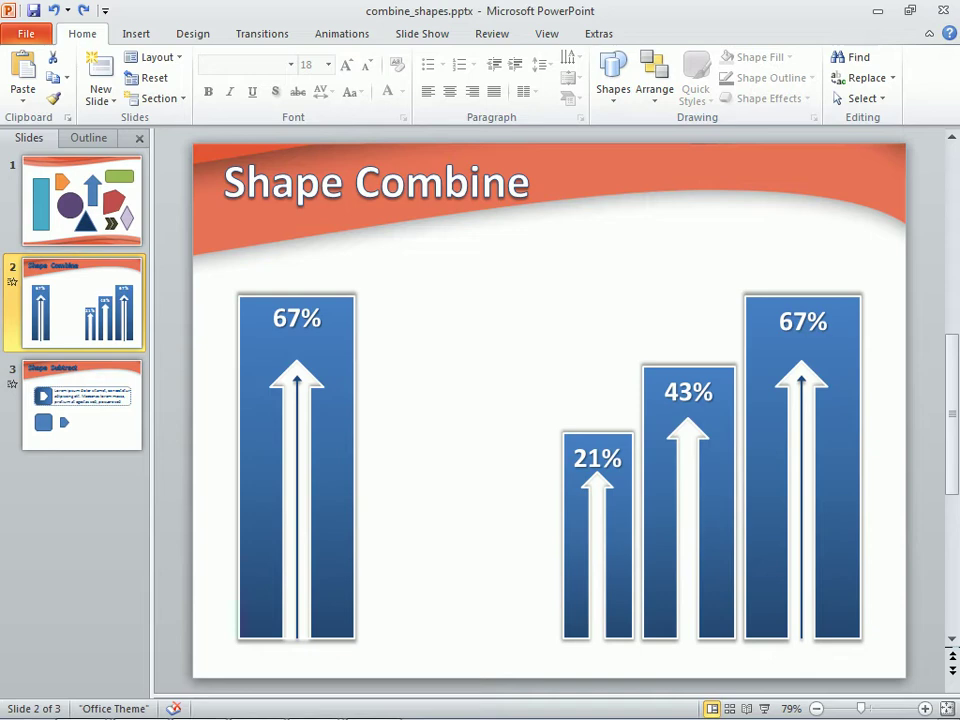
left_click(135, 421)
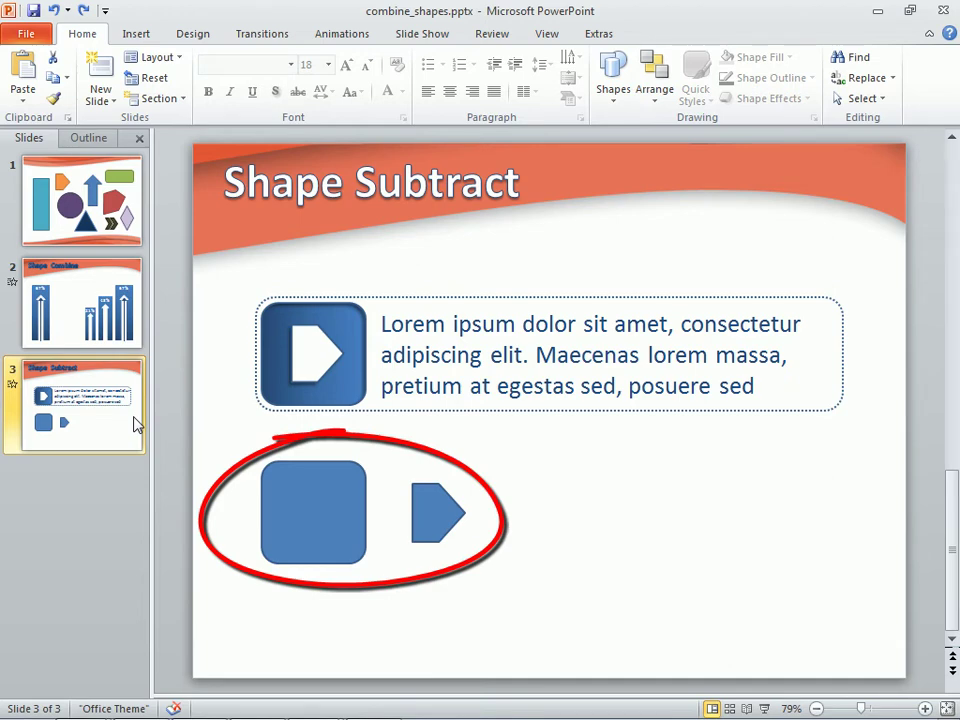
Centre the small arrow on the rounded blue square and select both shapes.
left_click_drag(429, 514, 313, 512)
key("shift")
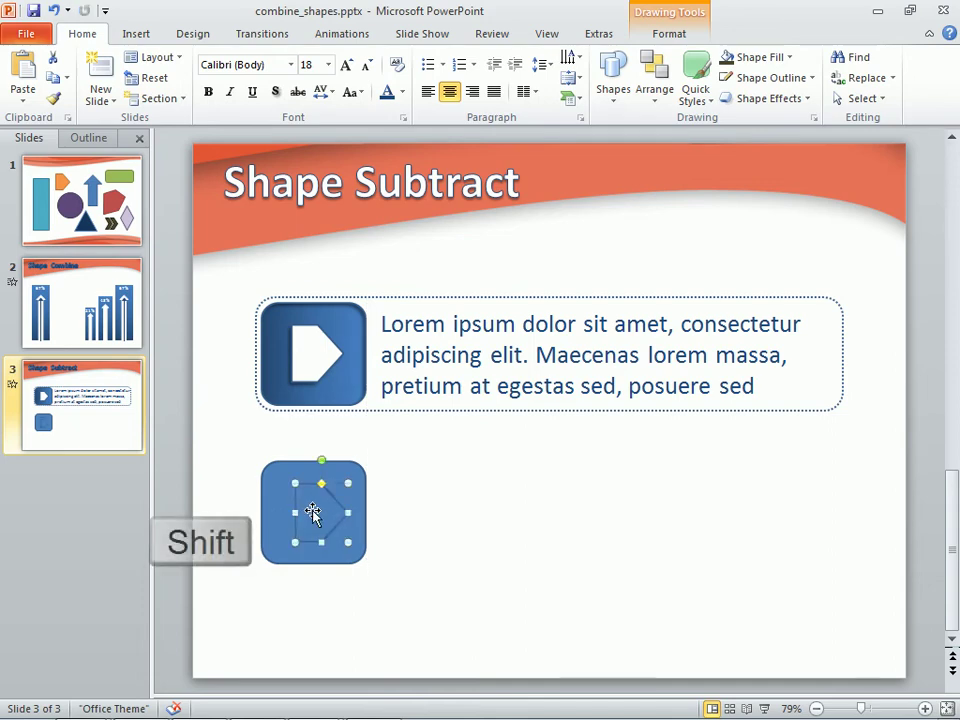
left_click(272, 507, "shift")
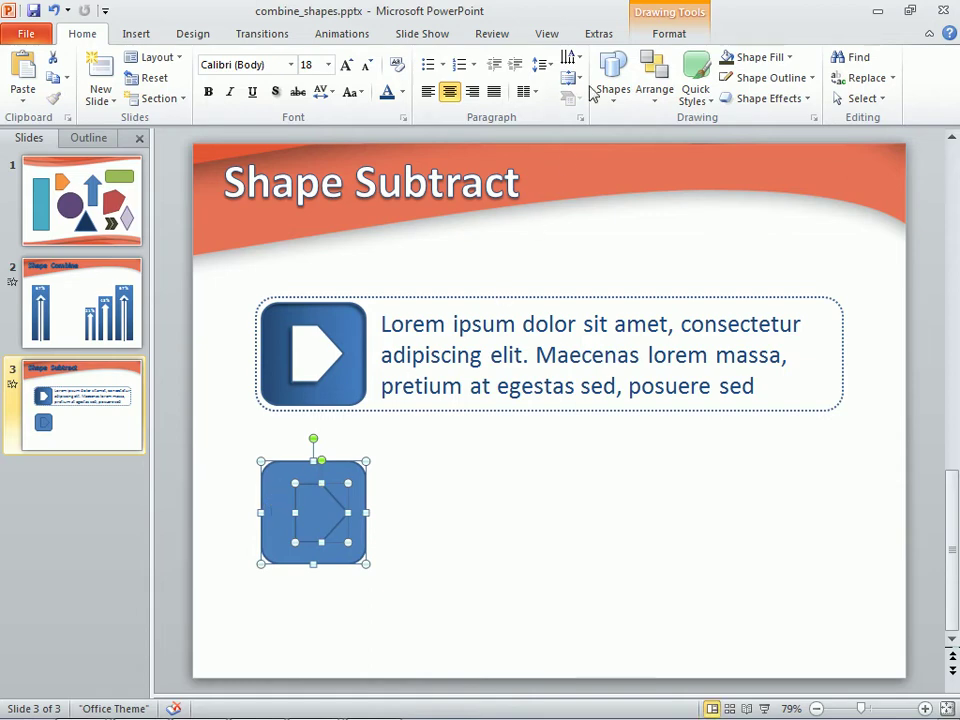
left_click(597, 37)
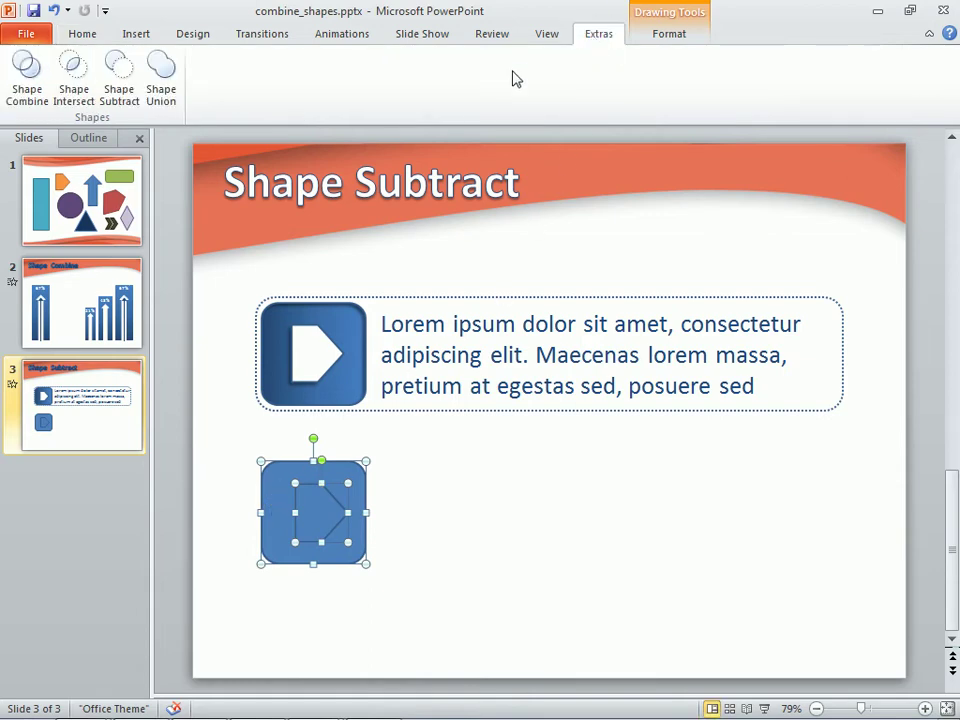
Try Shape Subtract, then undo it after it erases both shapes.
left_click(140, 94)
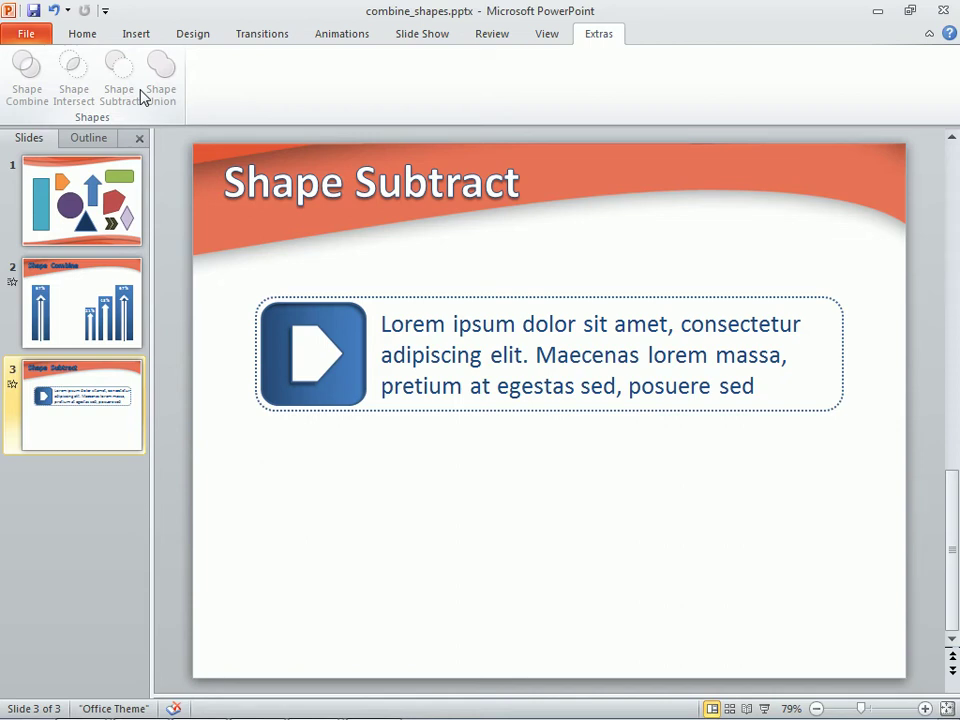
key("ctrl+z")
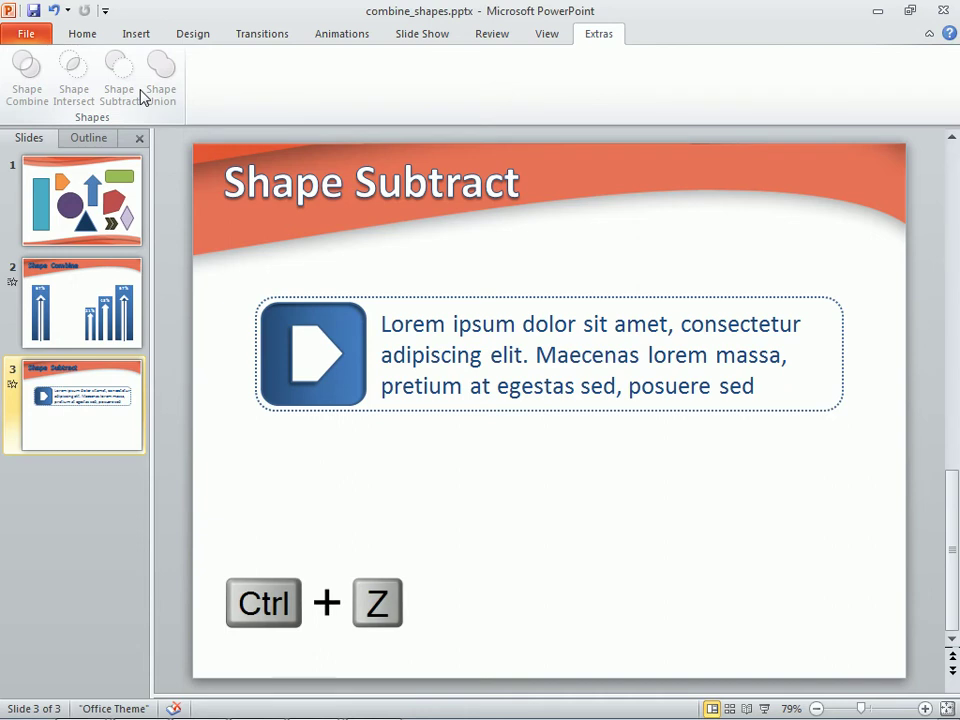
key("ctrl+z")
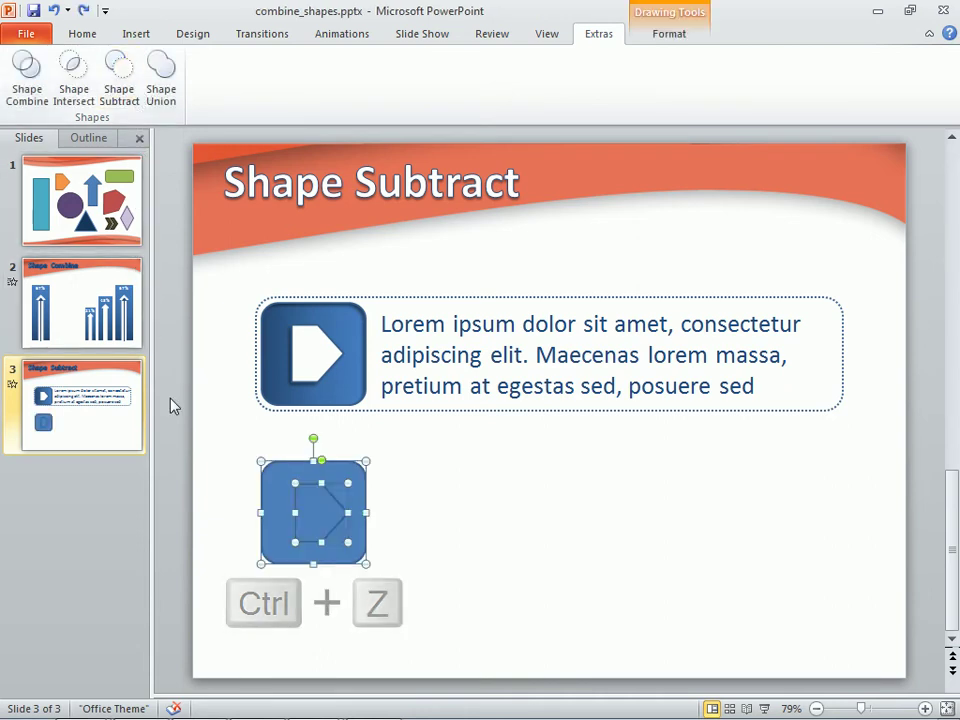
Select the square first, then the arrow, and subtract to leave an arrow-shaped cut-out.
left_click(236, 507)
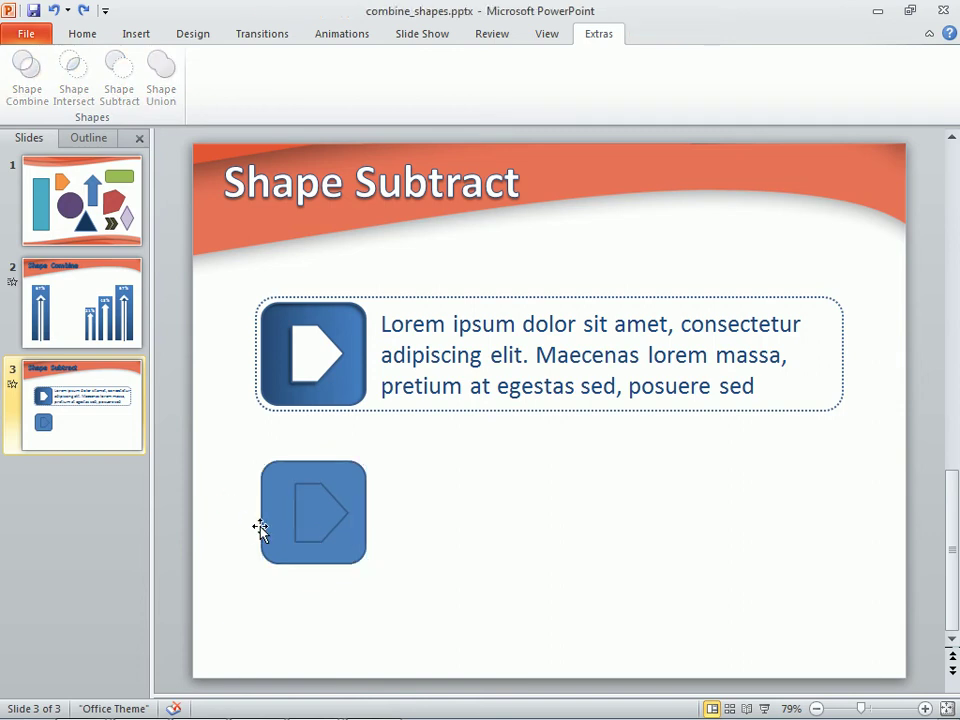
left_click(266, 521)
left_click(314, 533, "shift")
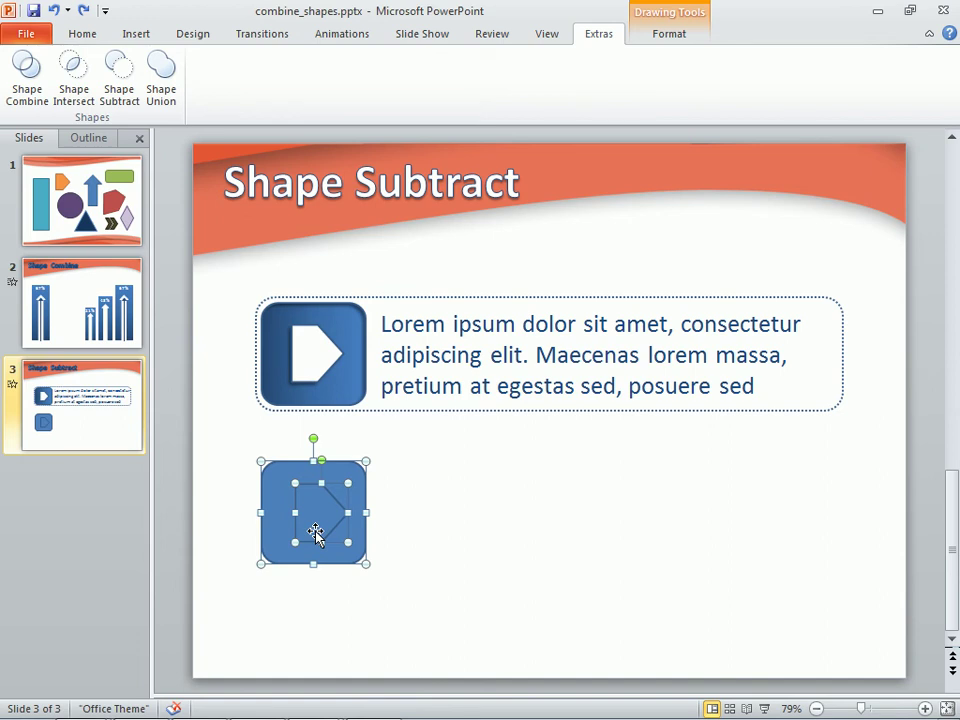
left_click(135, 107)
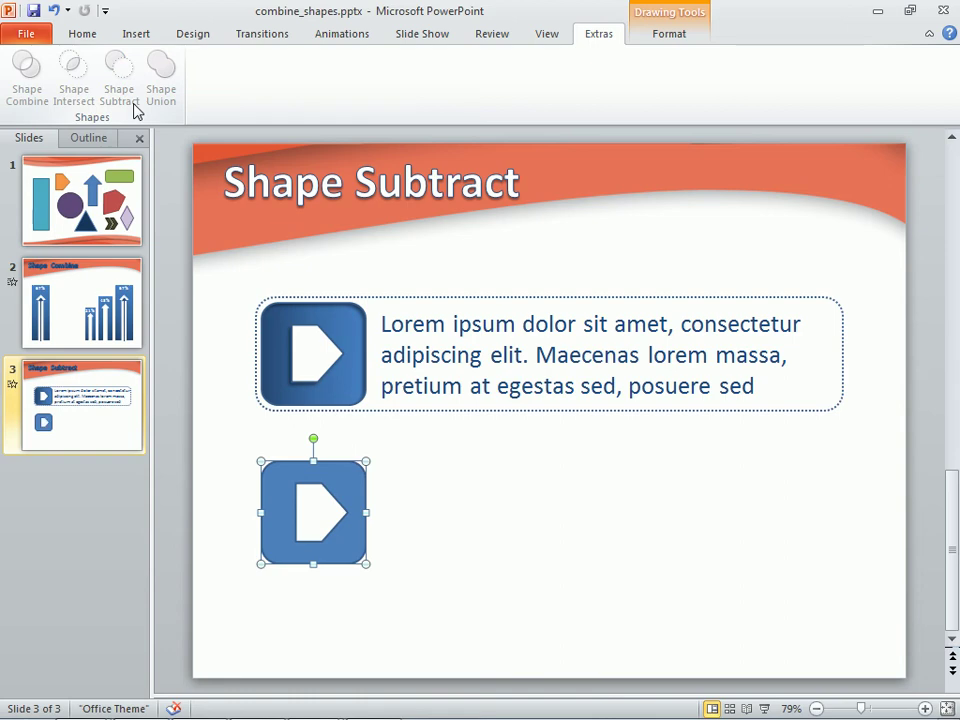
left_click(668, 34)
Give the cut-out square a dark blue gradient fill and an inner shadow.
left_click(418, 57)
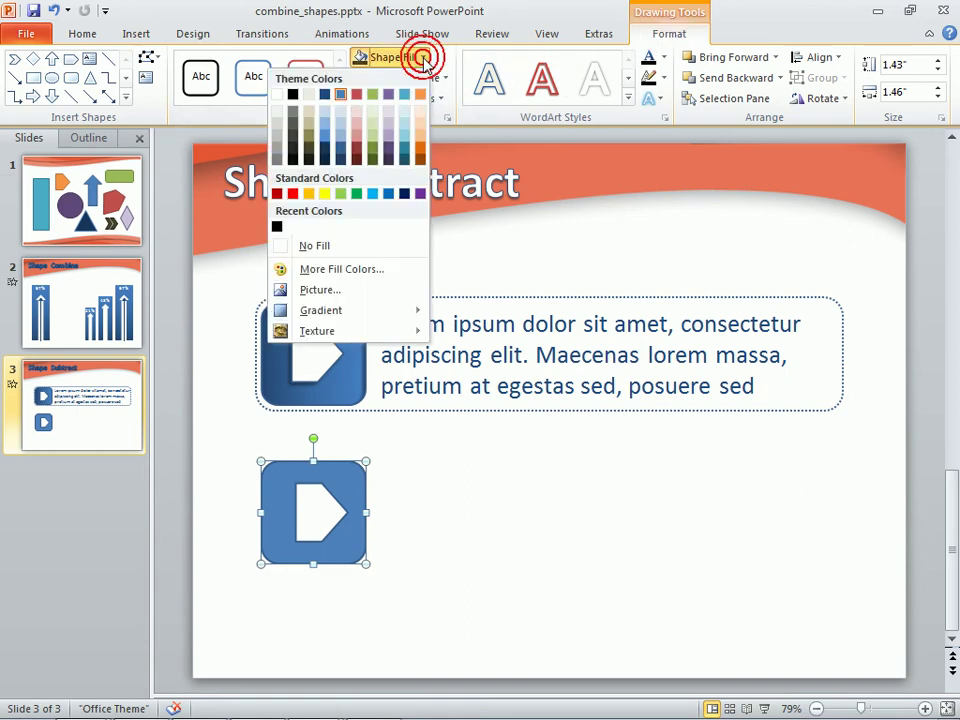
mouse_move(317, 312)
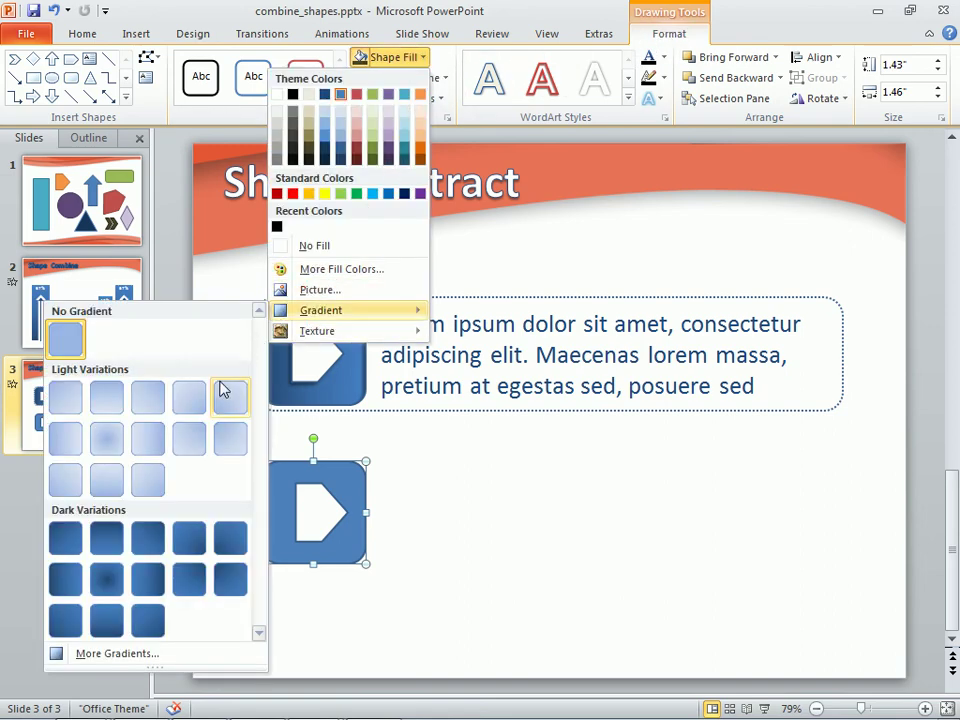
left_click(68, 578)
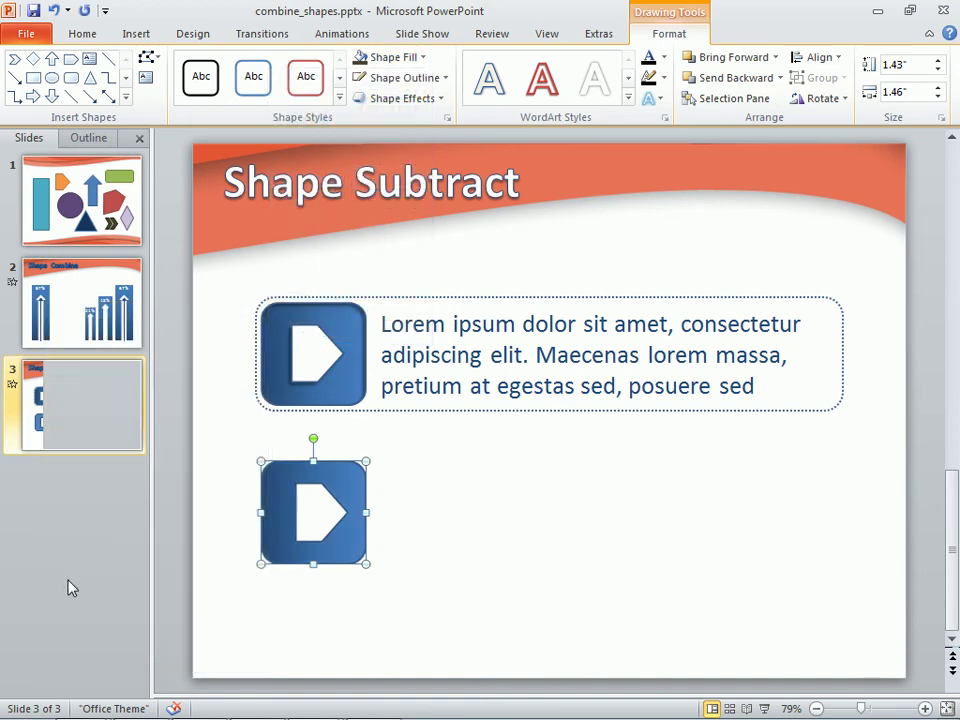
left_click(441, 99)
mouse_move(436, 180)
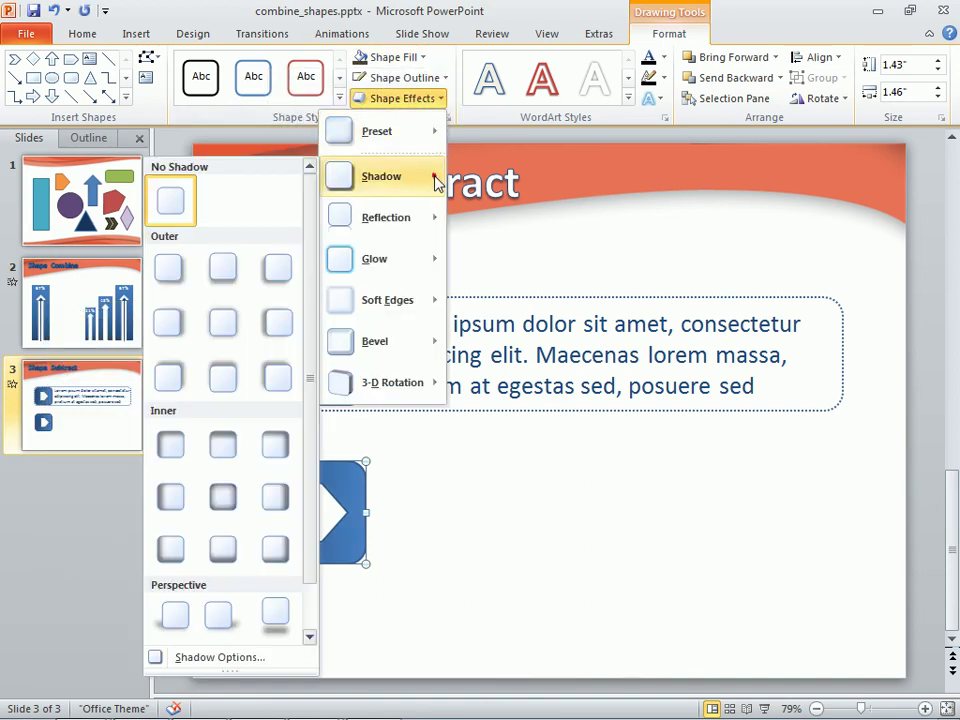
left_click(278, 445)
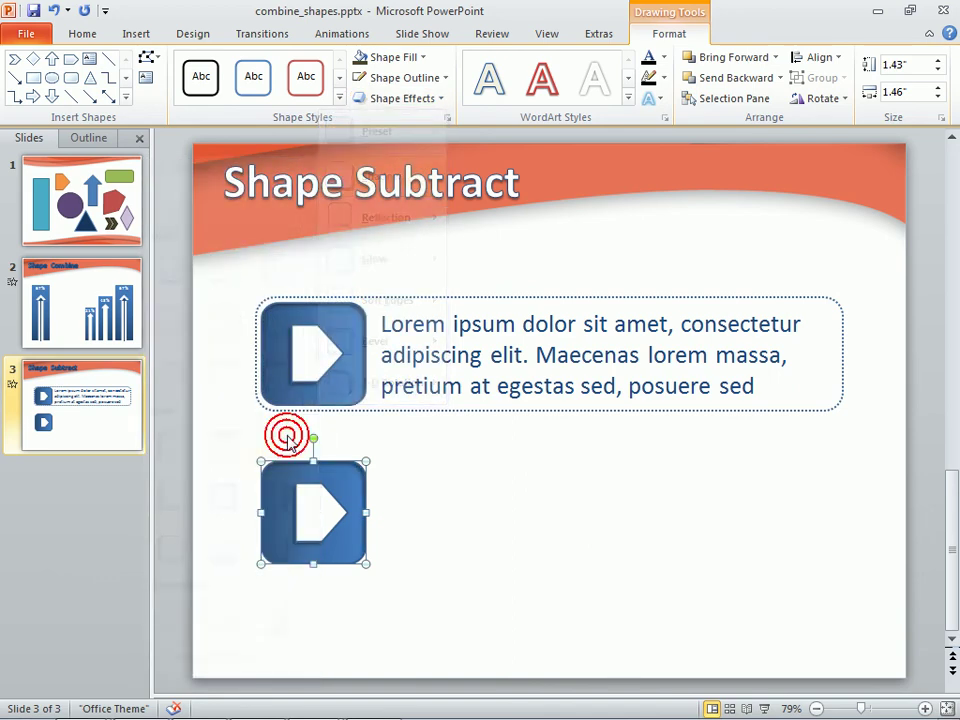
left_click(405, 505)
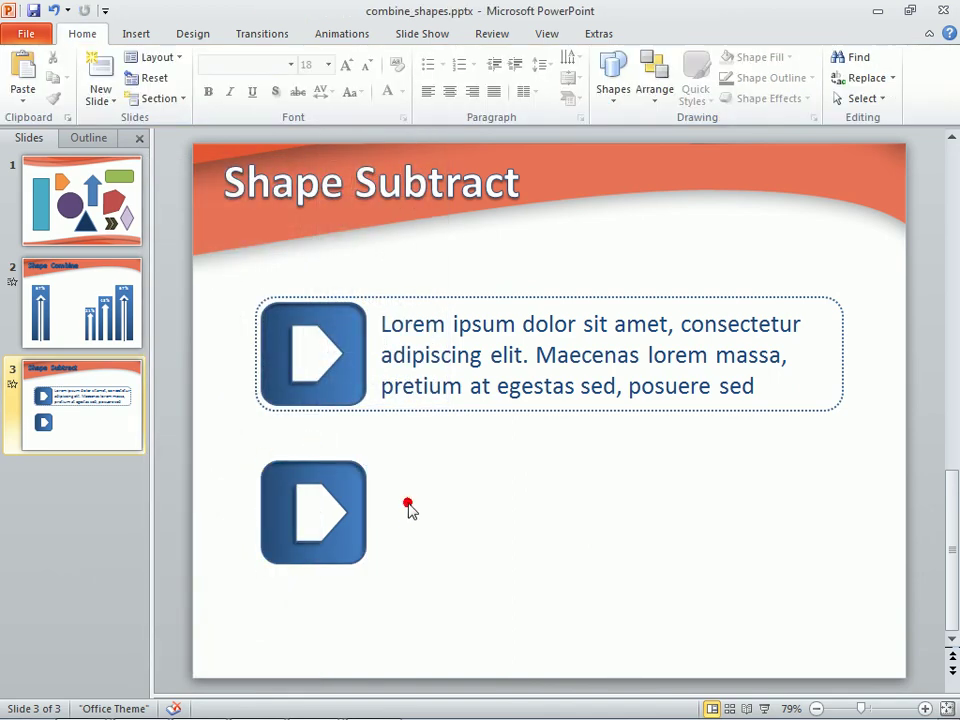
Copy the upper lorem ipsum text box down so it frames the lower play icon.
left_click(430, 411)
left_click_drag(430, 411, 430, 570)
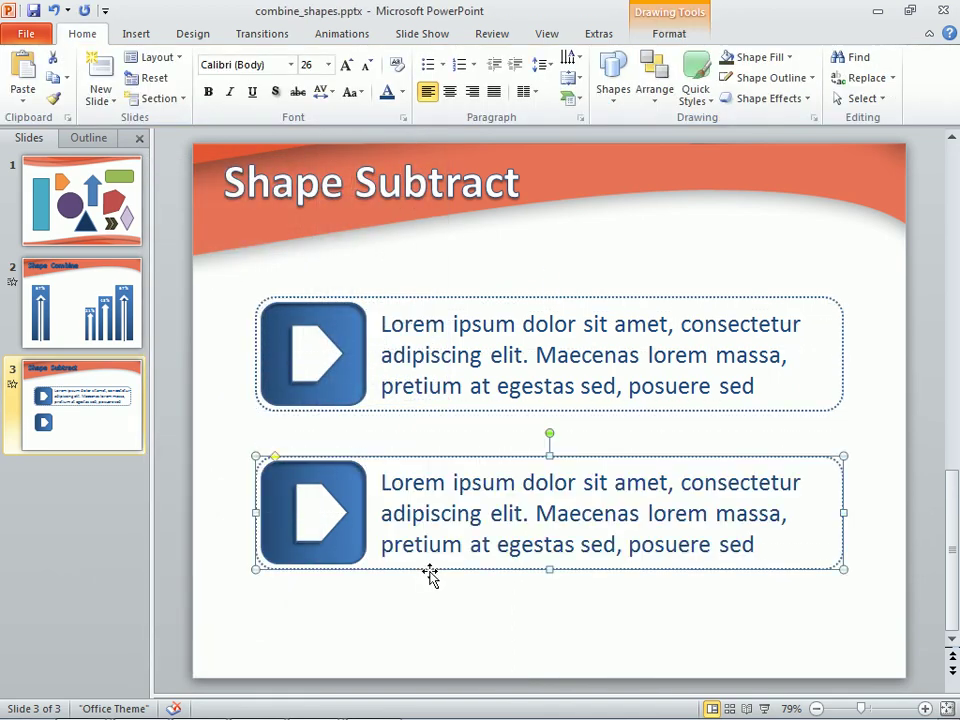
left_click(442, 631)
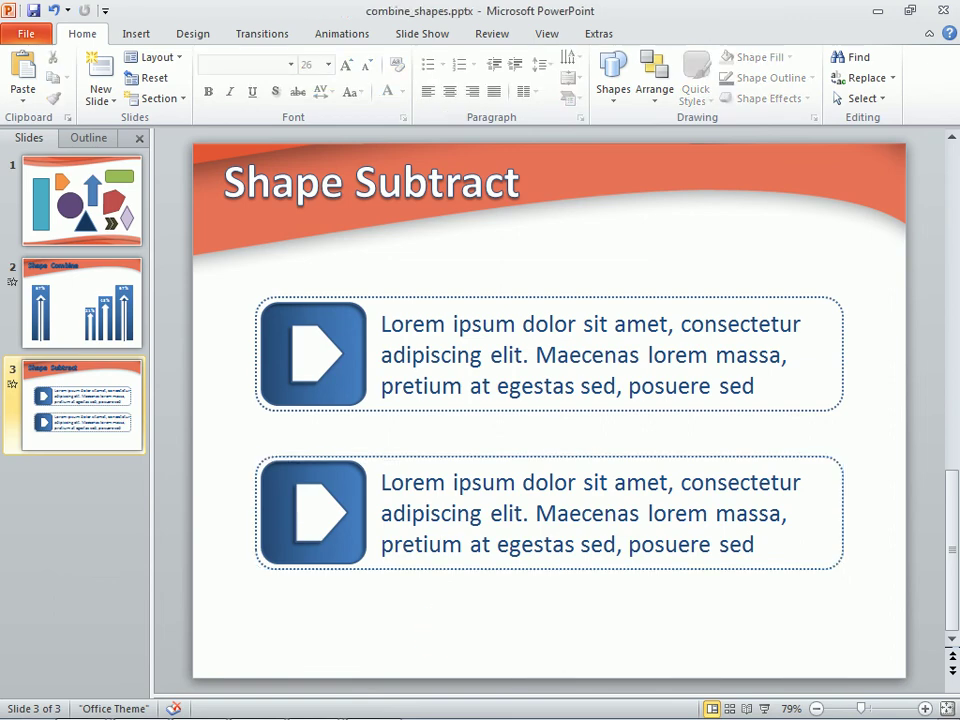